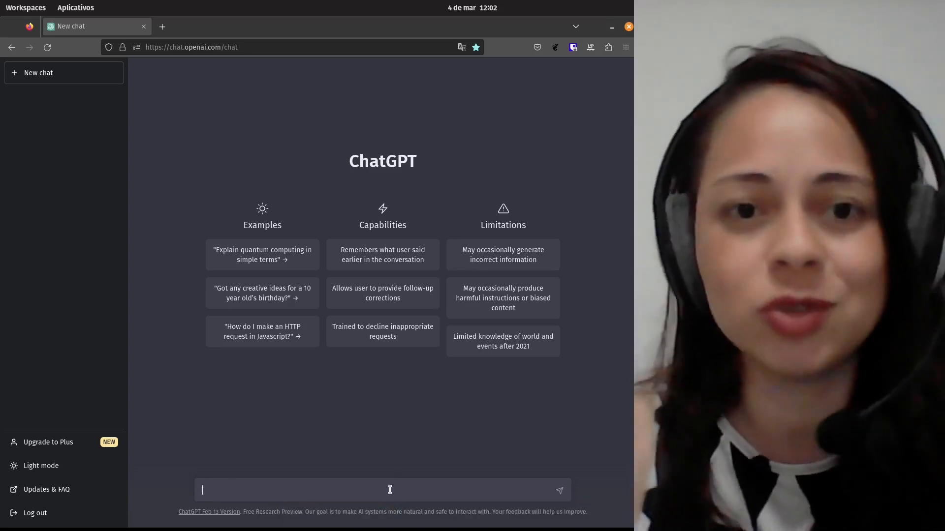
- Ask ChatGPT the question "O que é ChatGPT?" in the new chat
{"action": "type", "text": "O ch"}
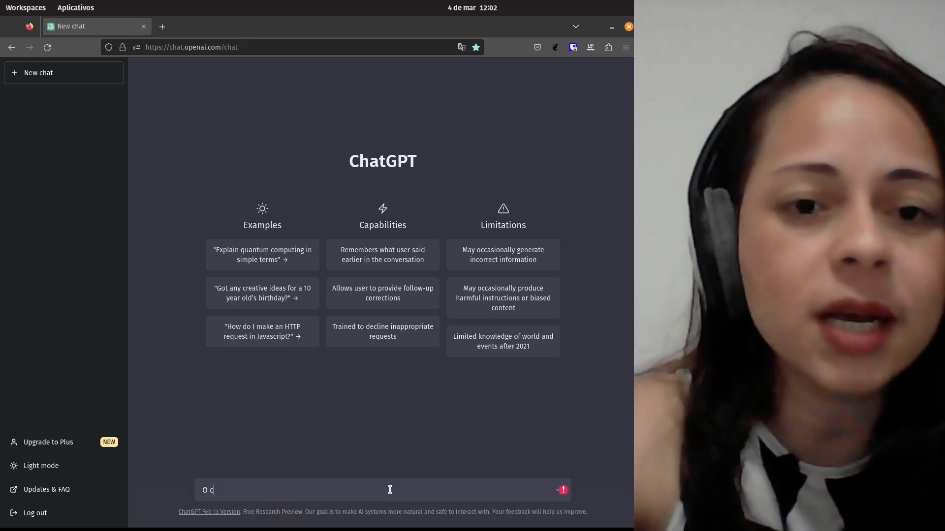
{"action": "key", "text": "BackSpace"}
{"action": "key", "text": "BackSpace"}
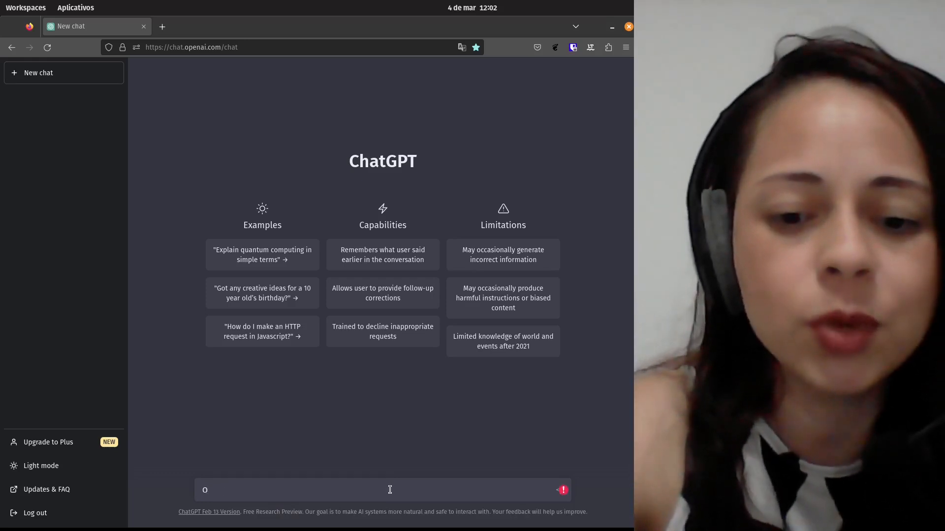
{"action": "type", "text": "que é Cha"}
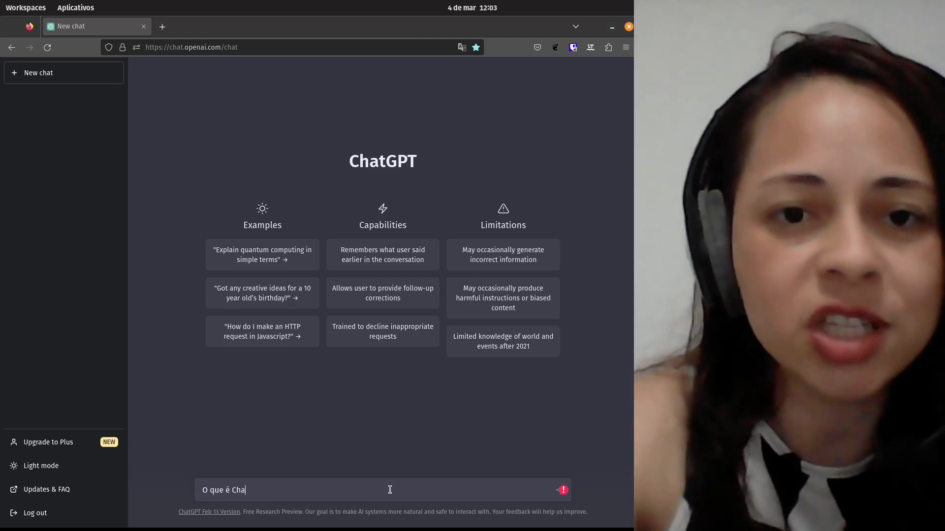
{"action": "type", "text": "t"}
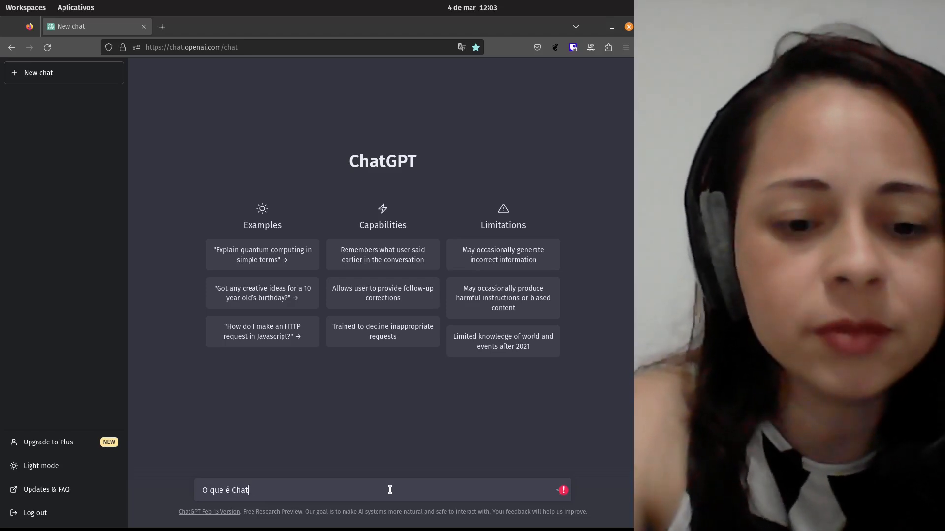
{"action": "type", "text": "GPT?"}
{"action": "key", "text": "Return"}
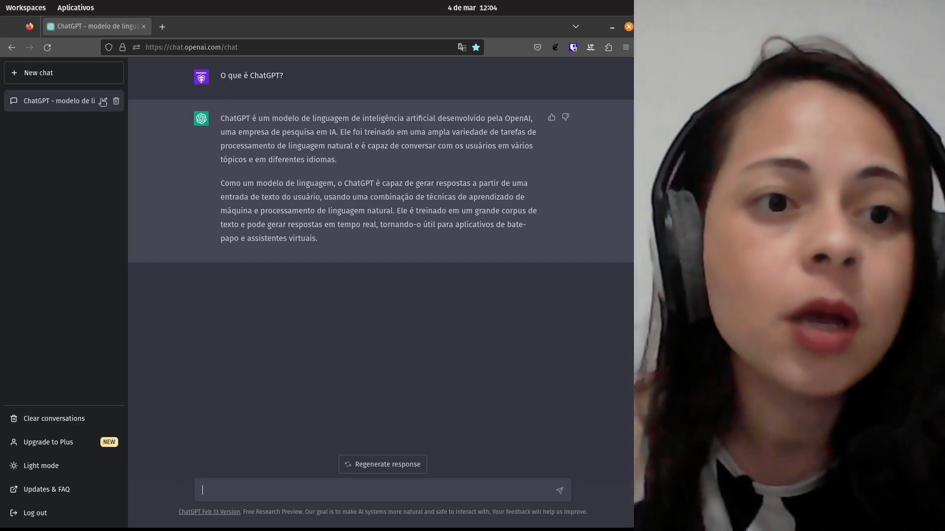
- Rename the current conversation as "O que é o ChatGPT ?"
{"action": "left_click", "coordinate": [104, 104]}
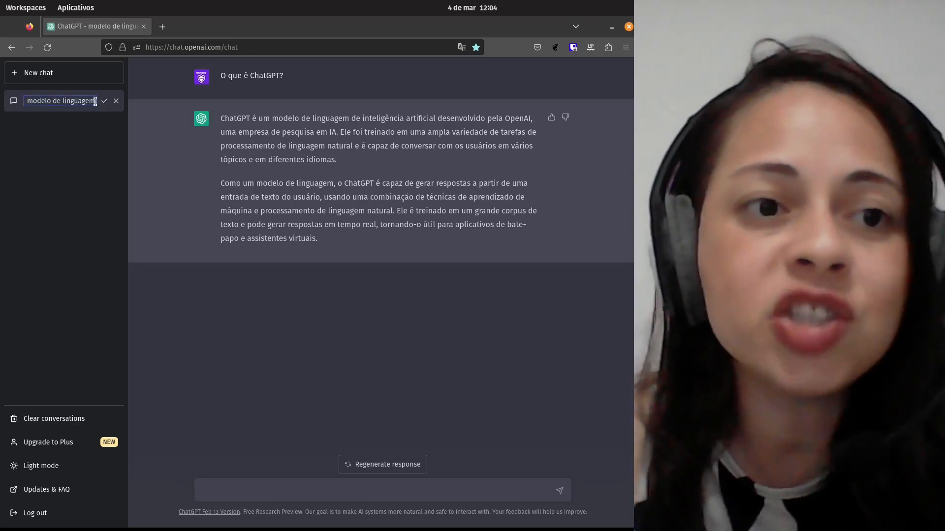
{"action": "left_click_drag", "start_coordinate": [95, 101], "coordinate": [54, 93]}
{"action": "key", "text": "BackSpace"}
{"action": "key", "text": "BackSpace"}
{"action": "type", "text": "."}
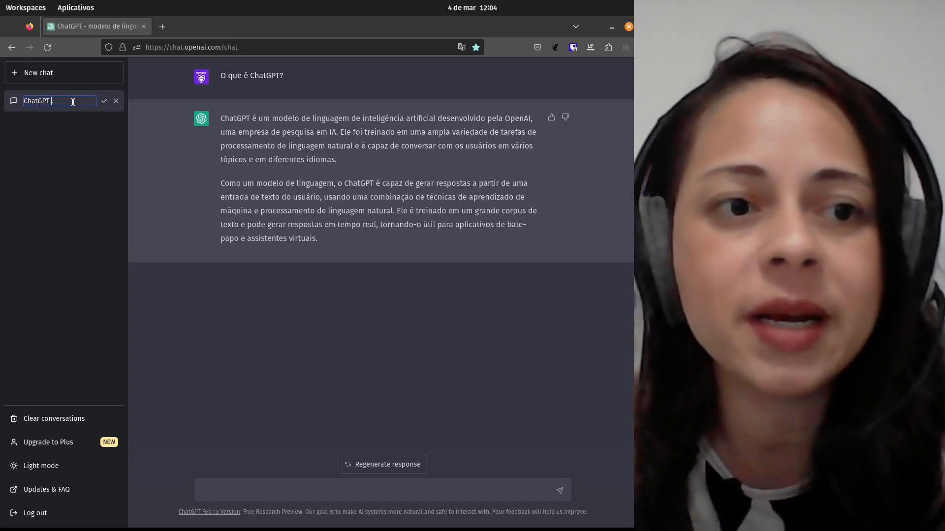
{"action": "type", "text": "O que é o"}
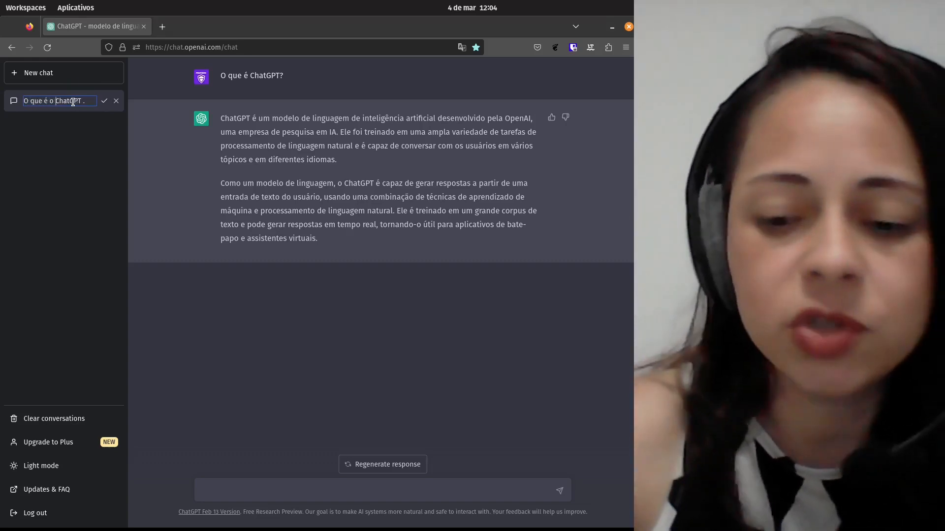
{"action": "key", "text": "BackSpace"}
{"action": "type", "text": "?"}
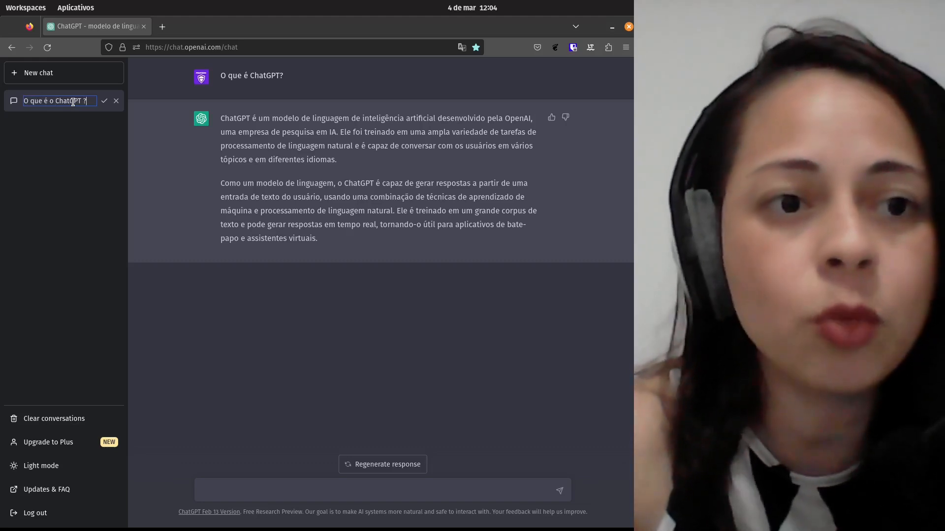
{"action": "key", "text": "Return"}
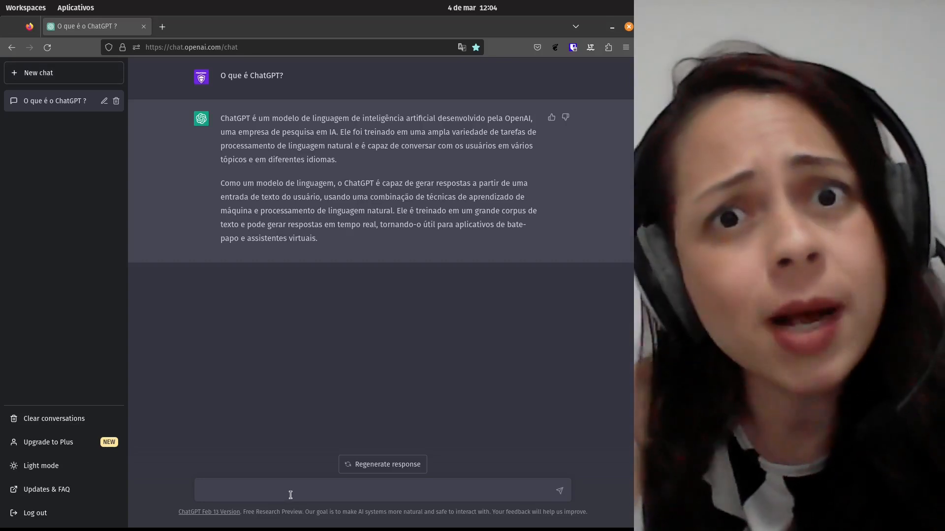
- Reuse the earlier question with an added audience and send "O que é ChatGPT para uma criança?"
{"action": "left_click", "coordinate": [291, 495]}
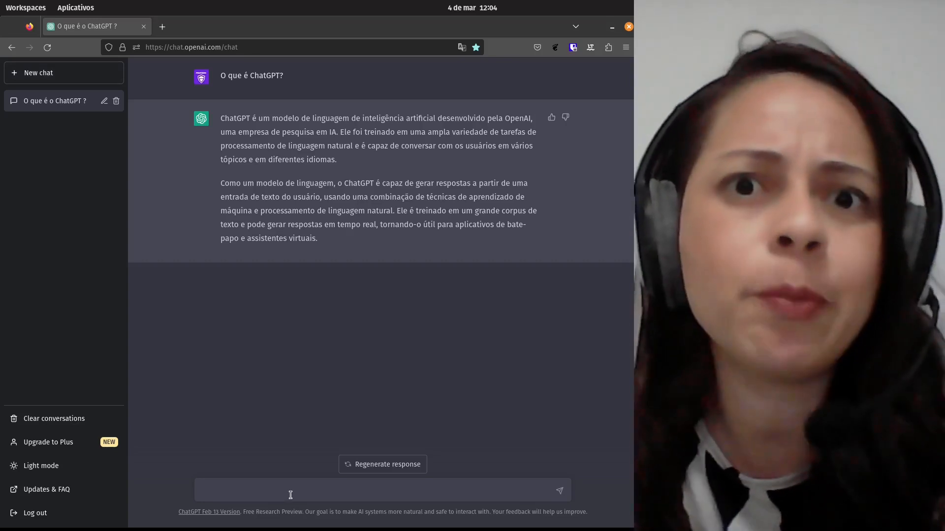
{"action": "left_click_drag", "start_coordinate": [284, 76], "coordinate": [220, 75]}
{"action": "key", "text": "ctrl+c"}
{"action": "left_click", "coordinate": [245, 487]}
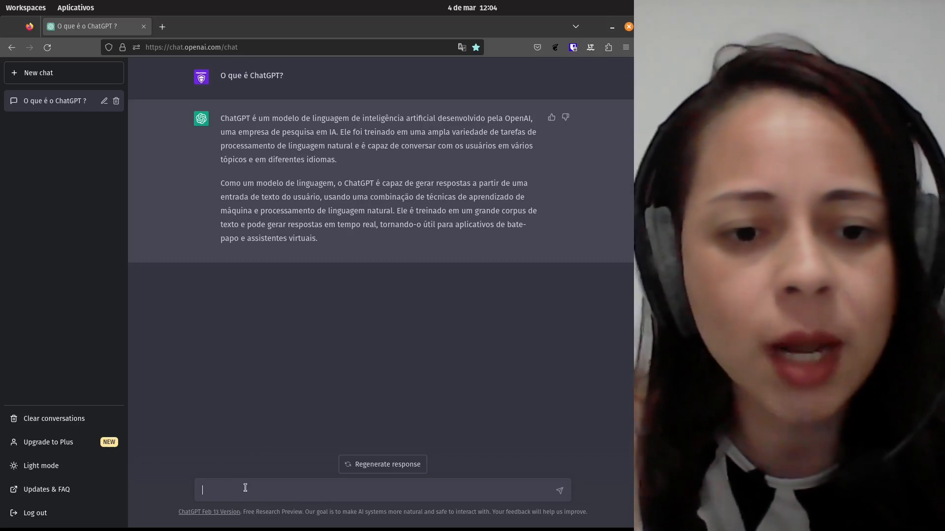
{"action": "key", "text": "ctrl+v"}
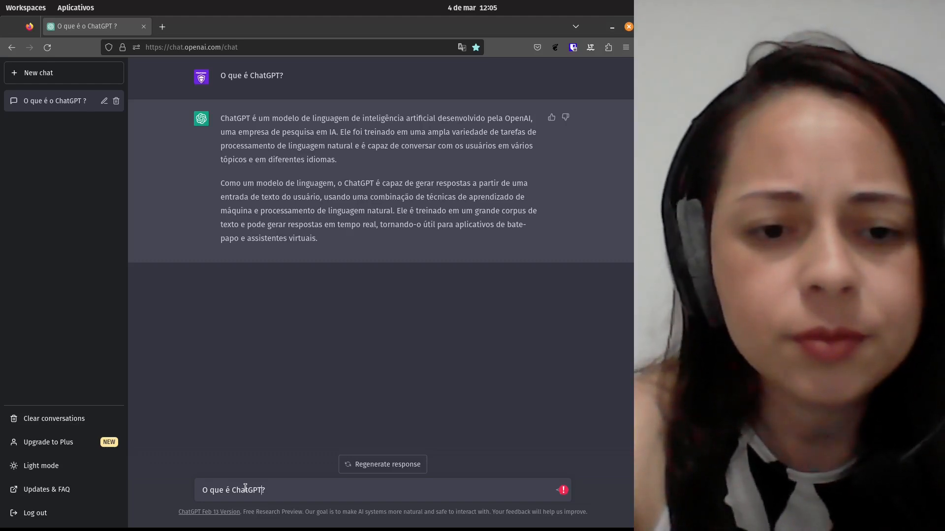
{"action": "type", "text": "para uma c"}
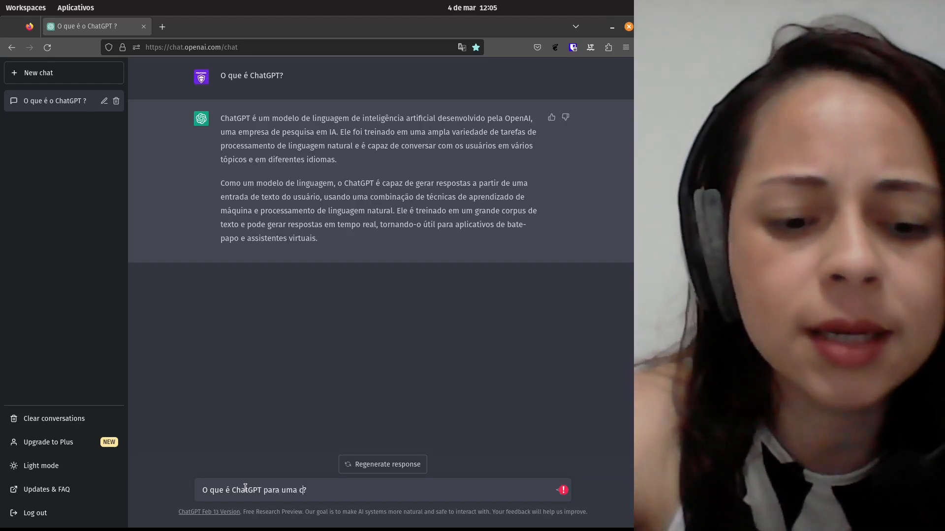
{"action": "type", "text": "riana"}
{"action": "key", "text": "BackSpace"}
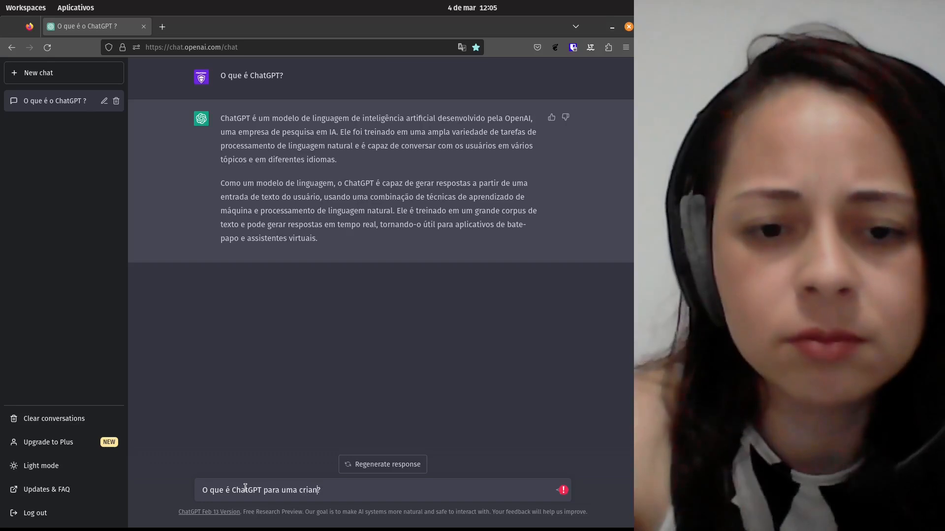
{"action": "type", "text": "ça"}
{"action": "key", "text": "Return"}
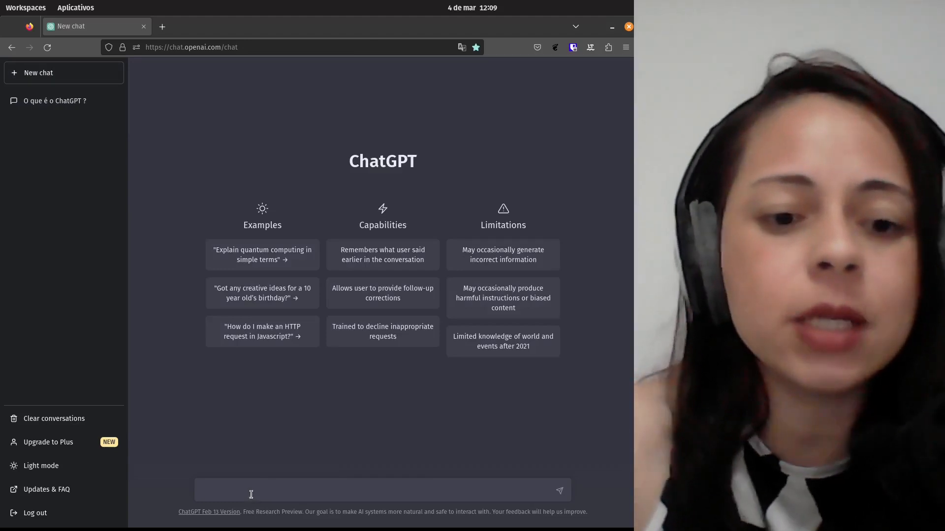
- Send the prompt "Crie uma música" in the new chat and go back to the start of the reply
{"action": "type", "text": "Cri"}
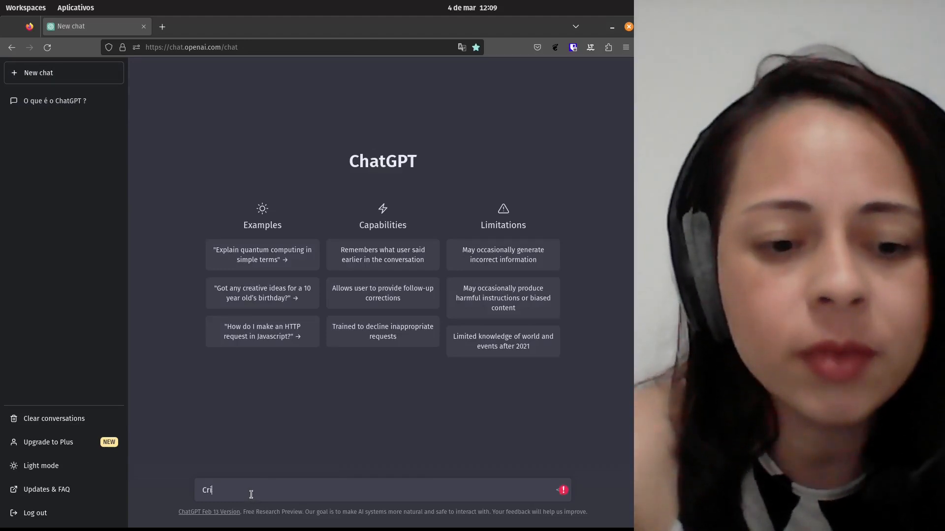
{"action": "type", "text": "e uma música"}
{"action": "key", "text": "Return"}
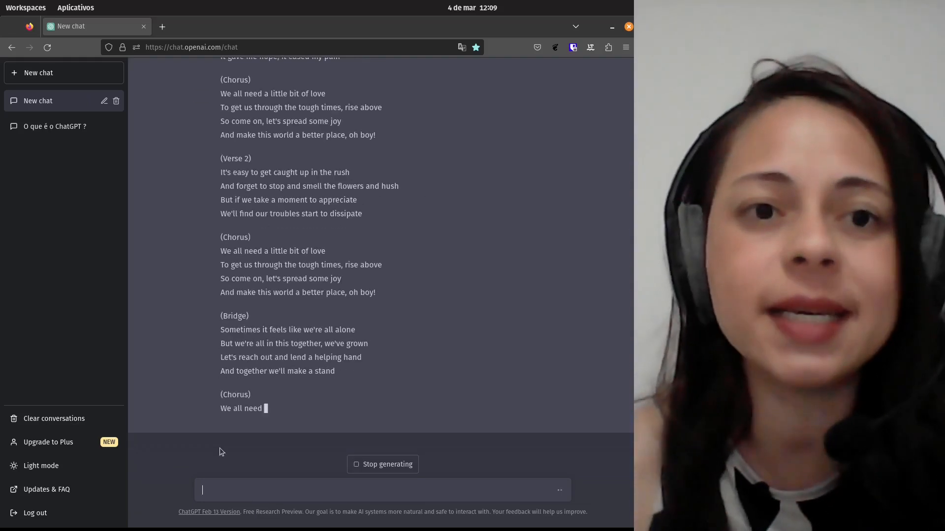
{"action": "scroll", "coordinate": [275, 296], "scroll_direction": "up", "scroll_amount": 3}
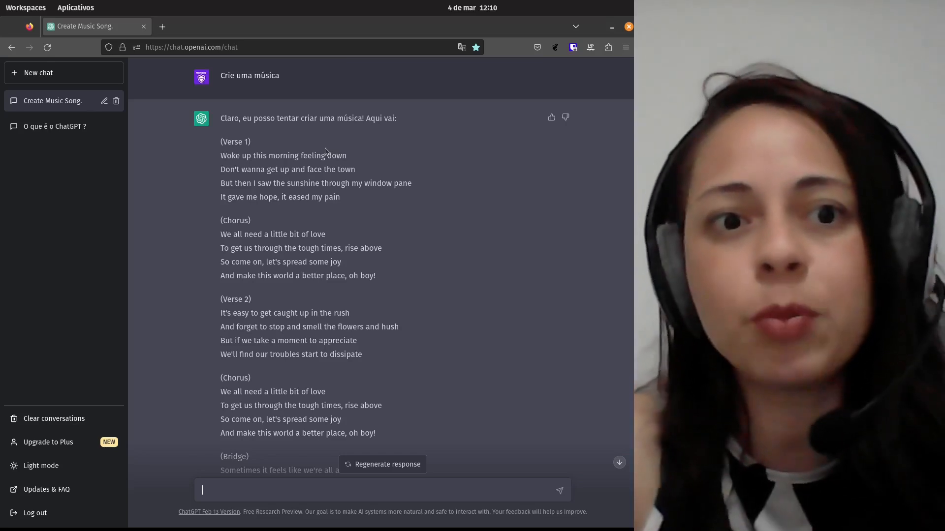
- Send the prompt "Crie uma música em português" and compare the Portuguese lyrics with the English ones
{"action": "type", "text": "Crie "}
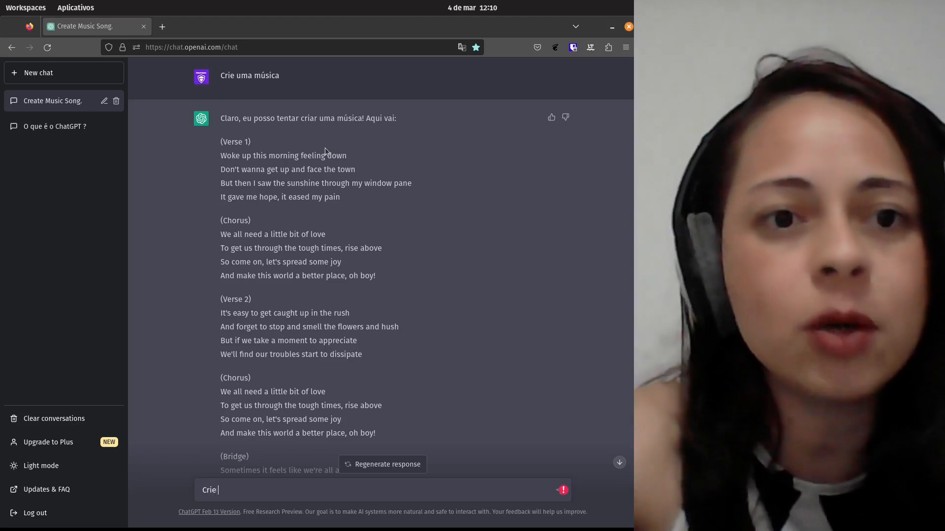
{"action": "type", "text": "uma músi"}
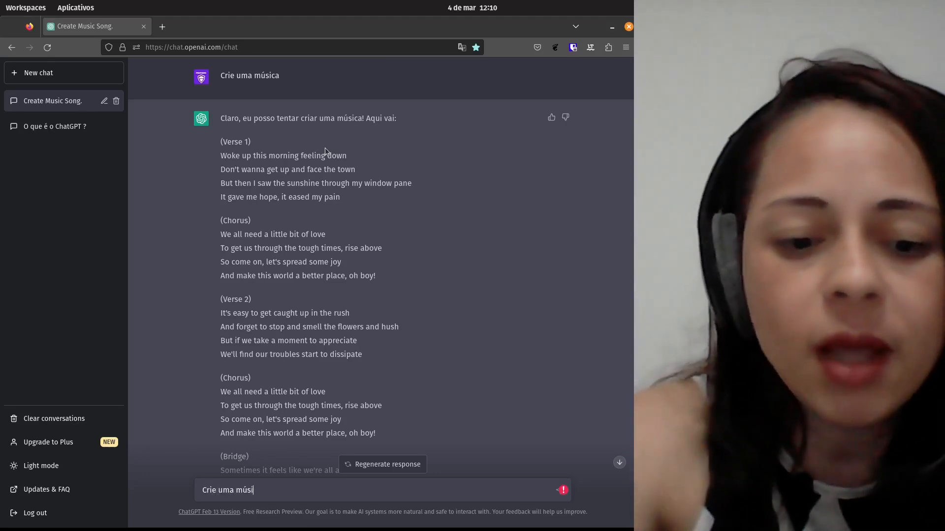
{"action": "type", "text": "ca em portug"}
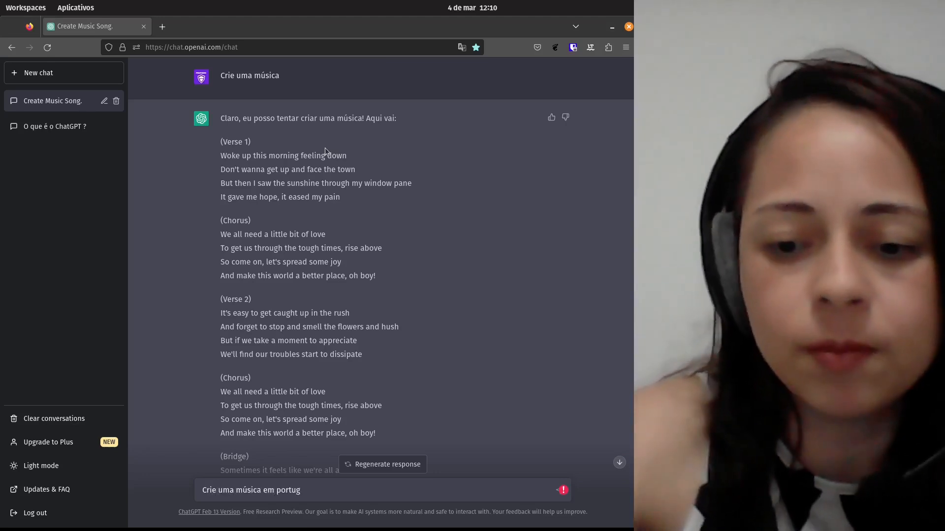
{"action": "type", "text": "u"}
{"action": "type", "text": "ês"}
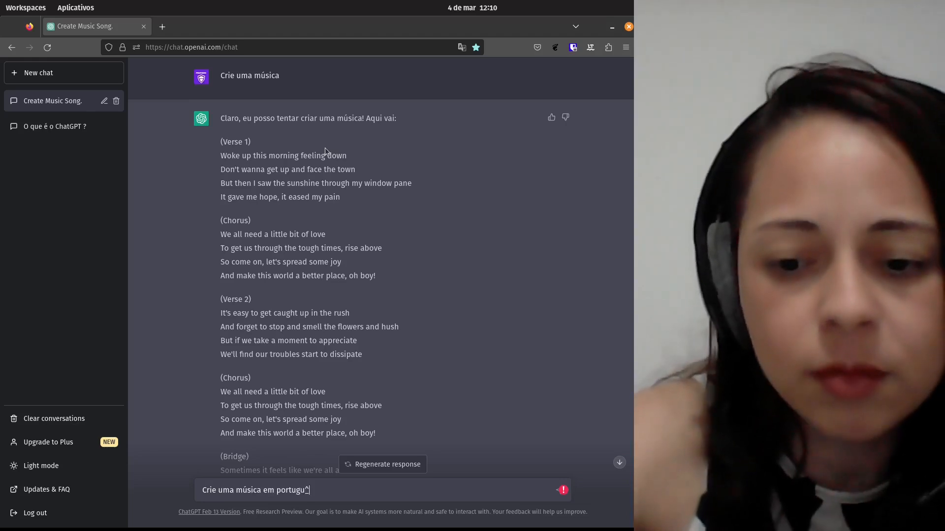
{"action": "key", "text": "Return"}
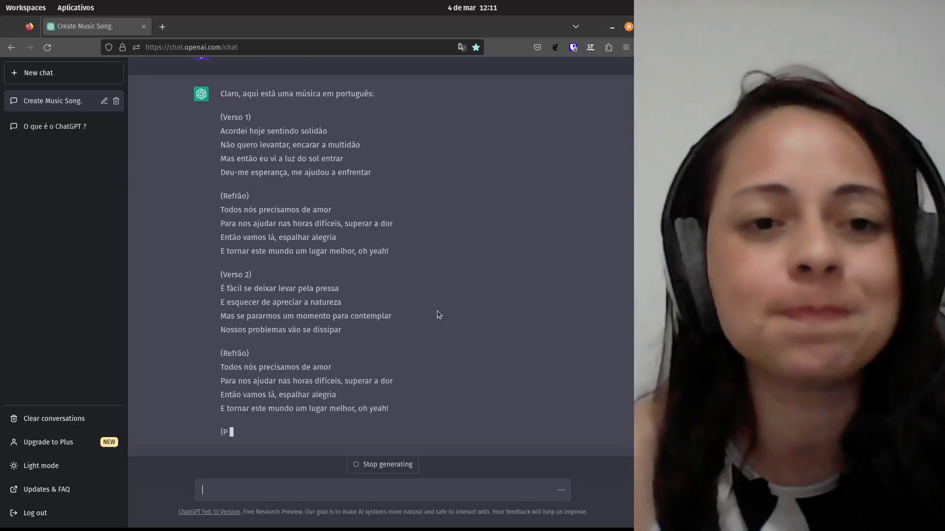
{"action": "scroll", "coordinate": [437, 311], "scroll_direction": "up", "scroll_amount": 3}
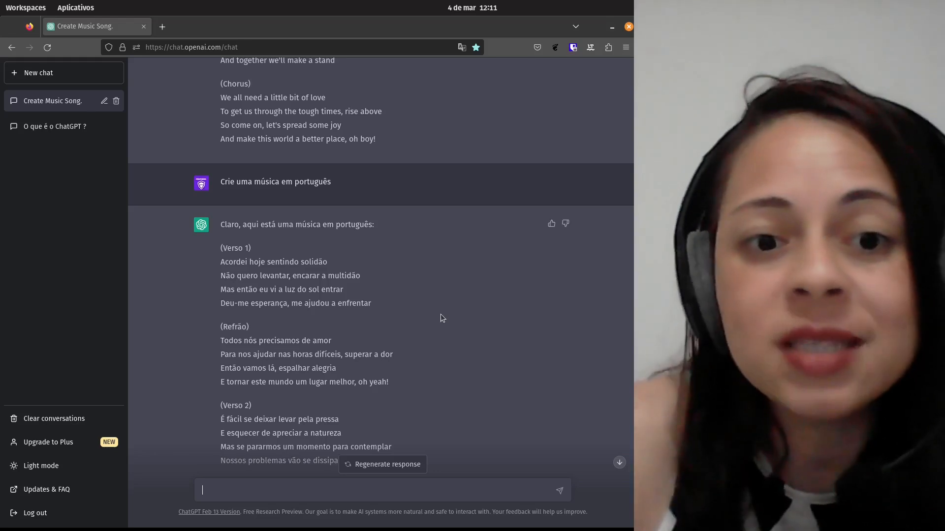
{"action": "scroll", "coordinate": [441, 316], "scroll_direction": "down", "scroll_amount": 2}
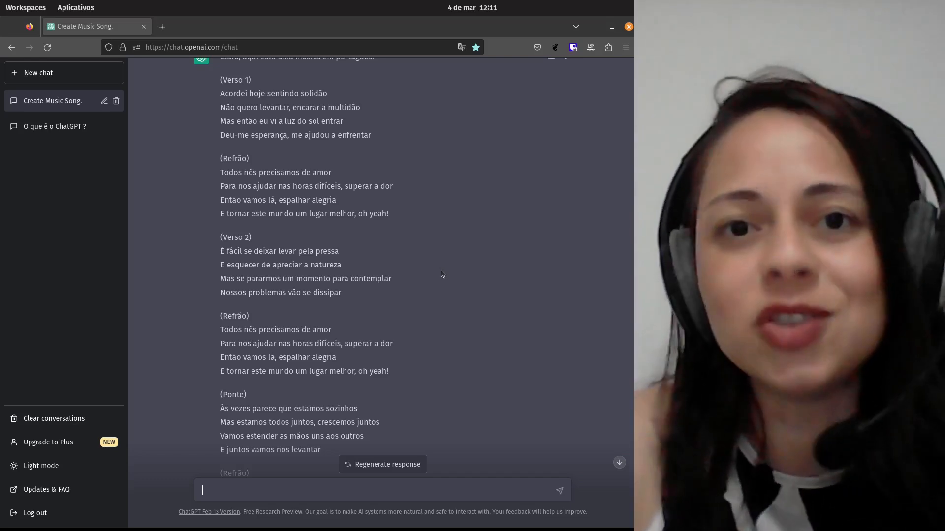
{"action": "scroll", "coordinate": [435, 278], "scroll_direction": "up", "scroll_amount": 7}
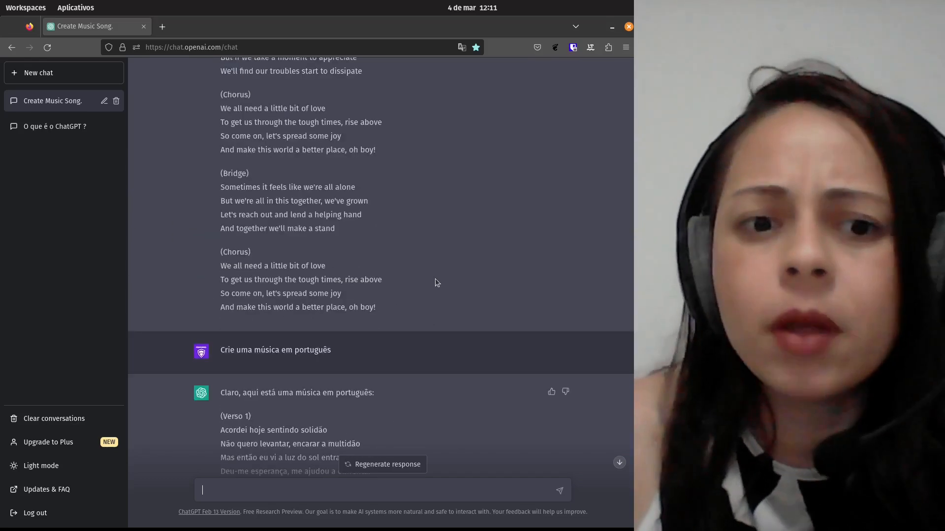
{"action": "scroll", "coordinate": [435, 278], "scroll_direction": "down", "scroll_amount": 5}
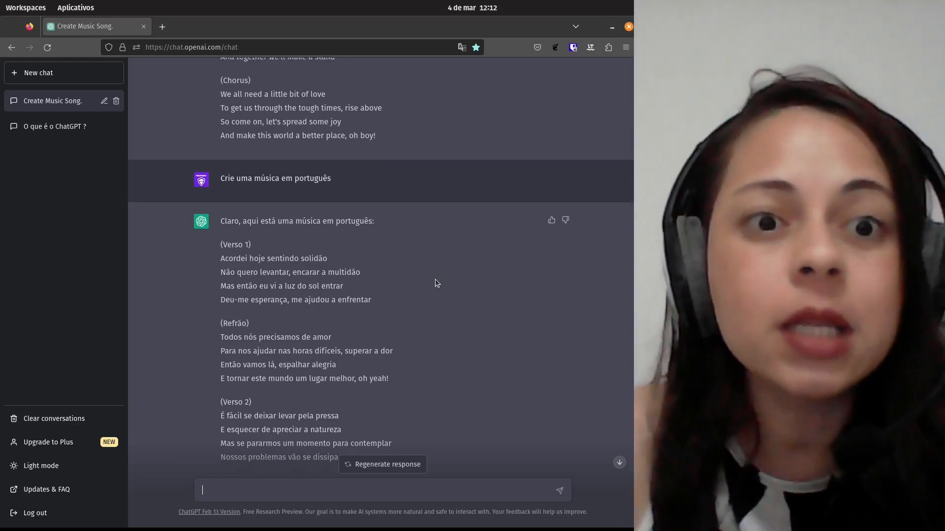
- Send the prompt "Crie uma música que fale sobre o meio ambiente" and review the lyrics from start to end
{"action": "scroll", "coordinate": [435, 283], "scroll_direction": "down", "scroll_amount": 5}
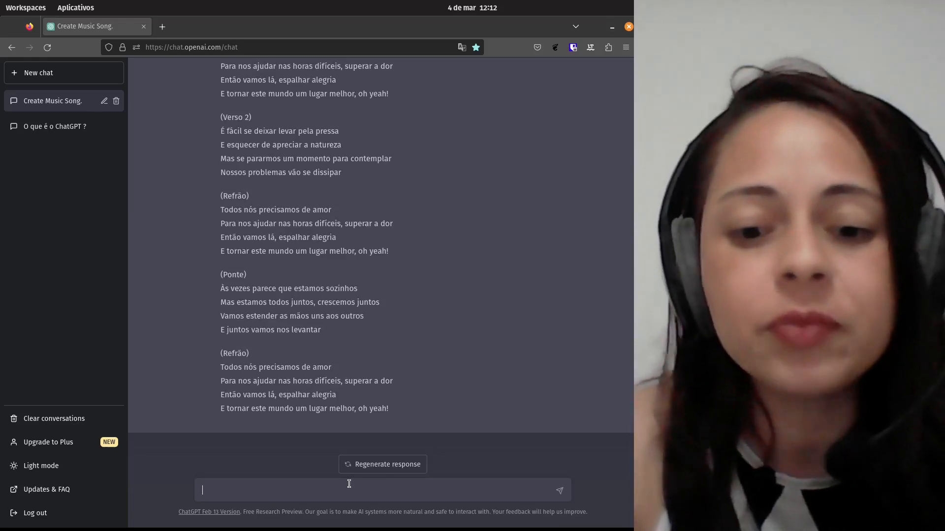
{"action": "type", "text": "Crie uma m"}
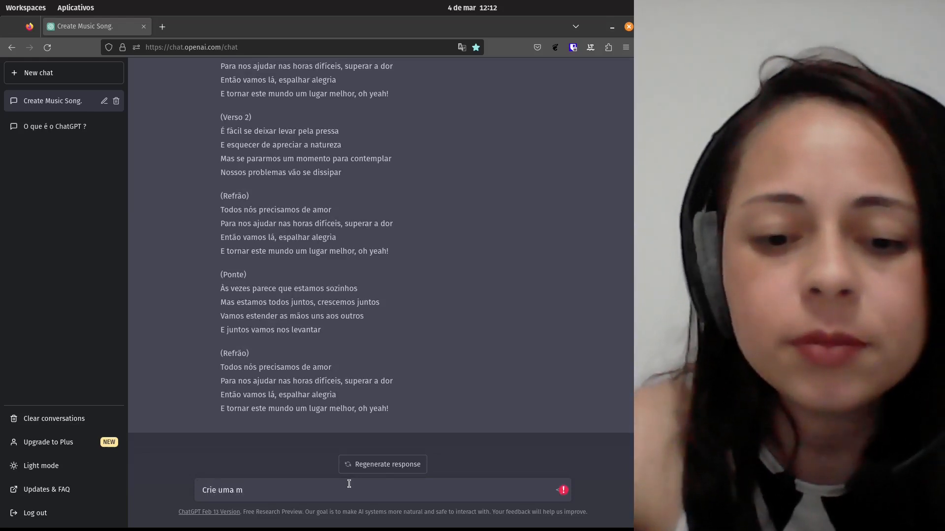
{"action": "key", "text": "dead_acute"}
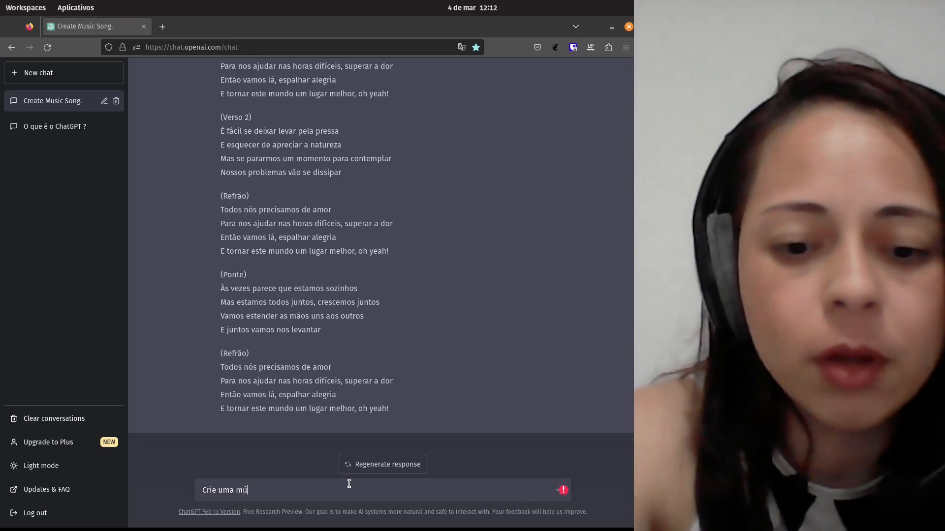
{"action": "type", "text": "úsica"}
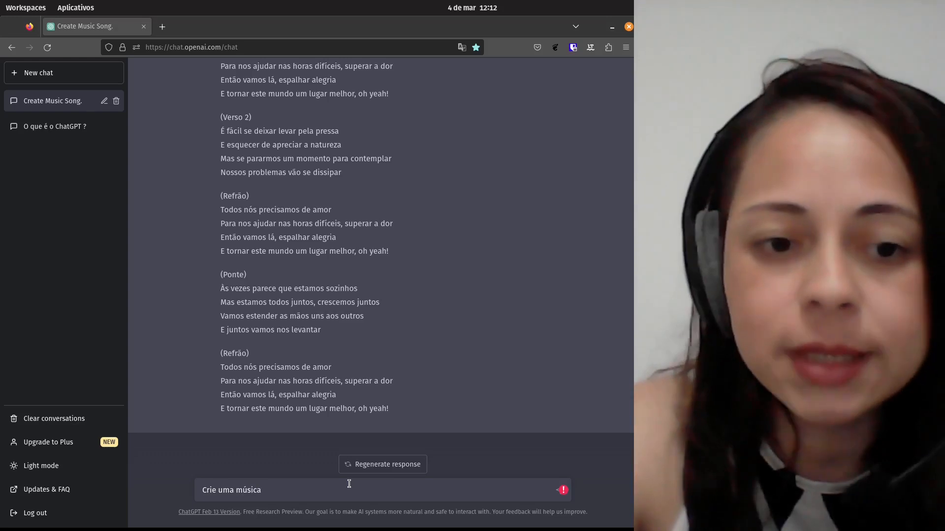
{"action": "type", "text": " que fale "}
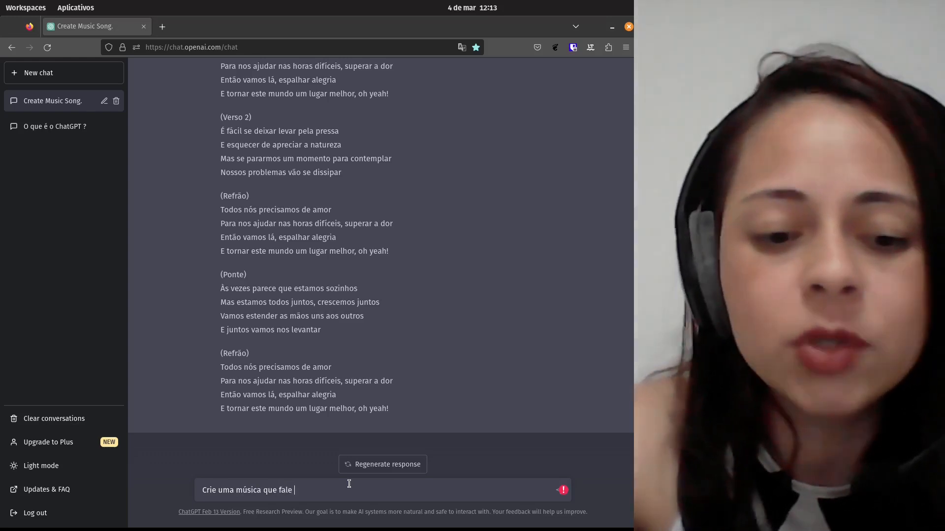
{"action": "type", "text": "sobre o"}
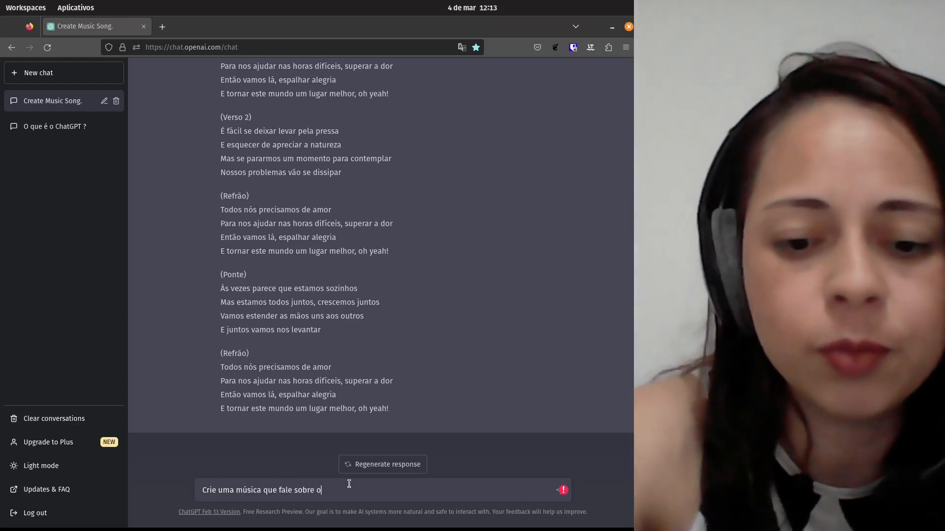
{"action": "type", "text": " meio ambiente"}
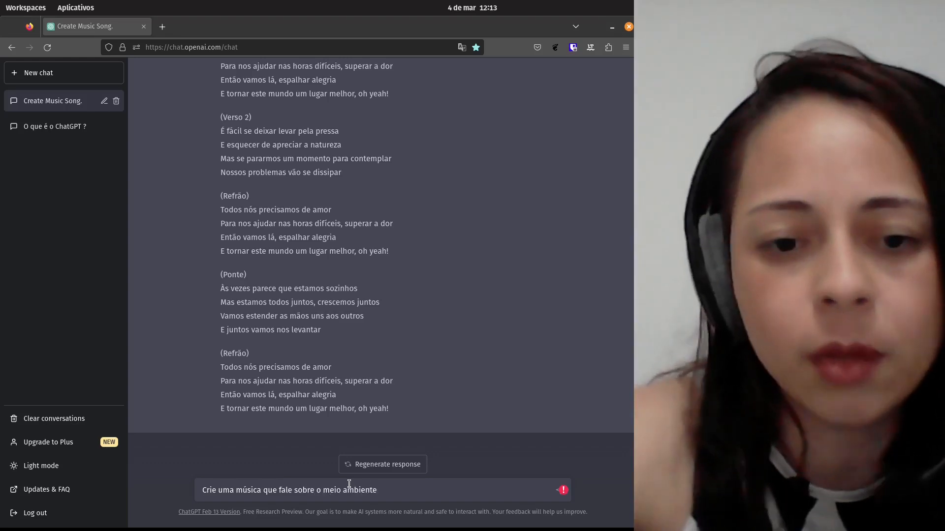
{"action": "key", "text": "Return"}
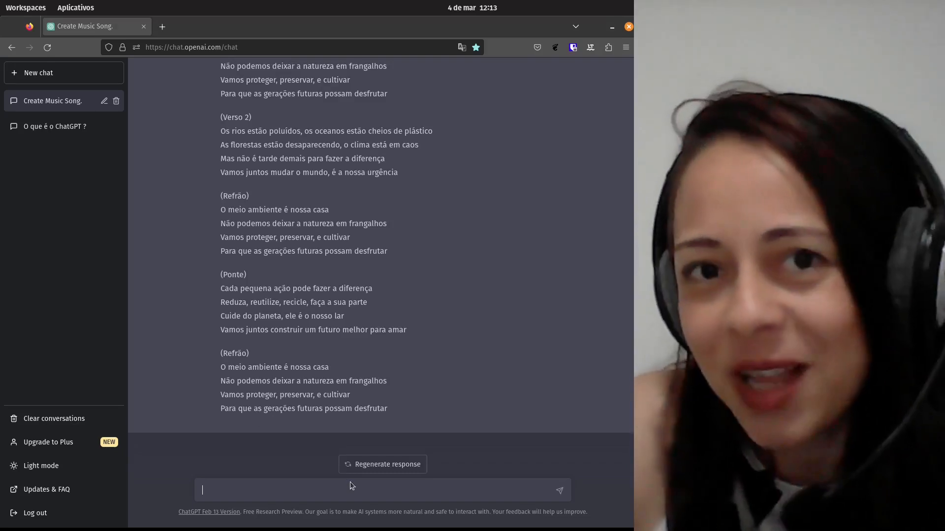
{"action": "scroll", "coordinate": [384, 359], "scroll_direction": "up", "scroll_amount": 5}
{"action": "scroll", "coordinate": [384, 358], "scroll_direction": "up", "scroll_amount": 2}
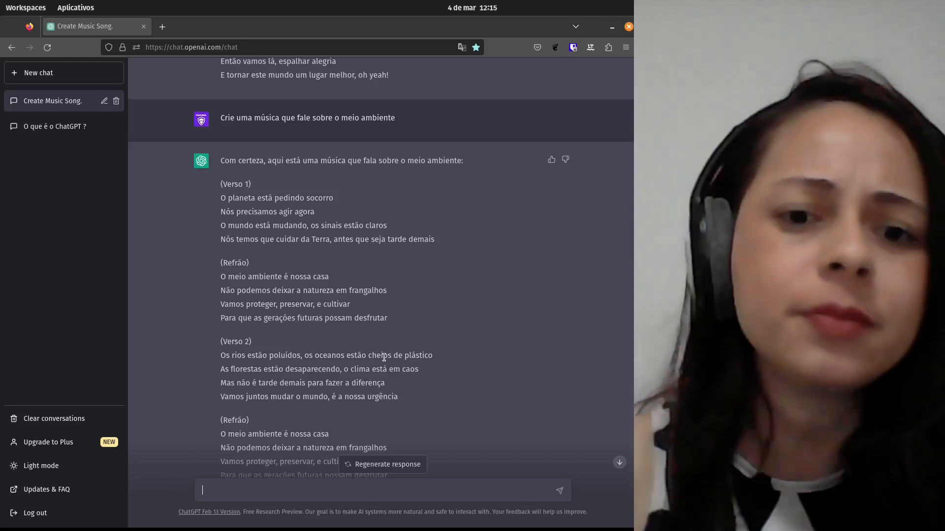
{"action": "scroll", "coordinate": [394, 335], "scroll_direction": "up", "scroll_amount": 1}
{"action": "scroll", "coordinate": [438, 313], "scroll_direction": "down", "scroll_amount": 5}
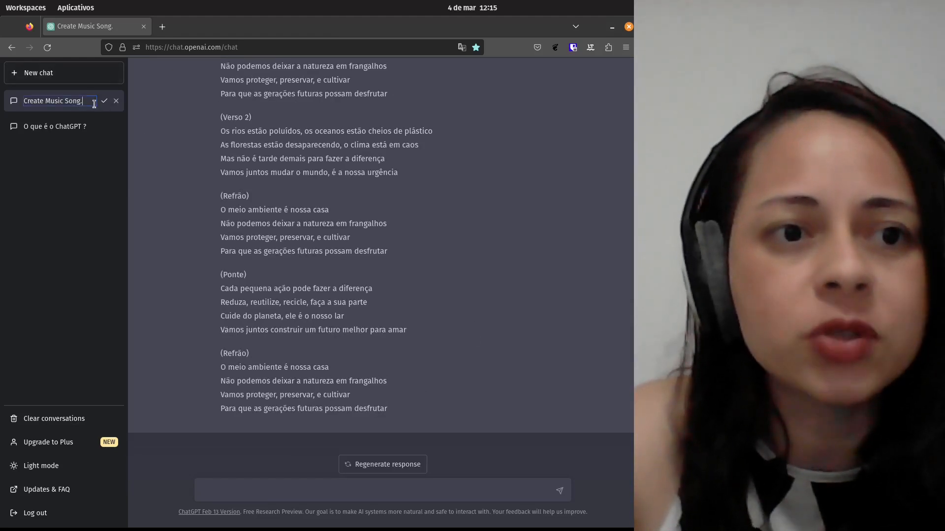
- Rename the song conversation as "Artes -Criando Música"
{"action": "left_click", "coordinate": [104, 102]}
{"action": "type", "text": "riando Musica"}
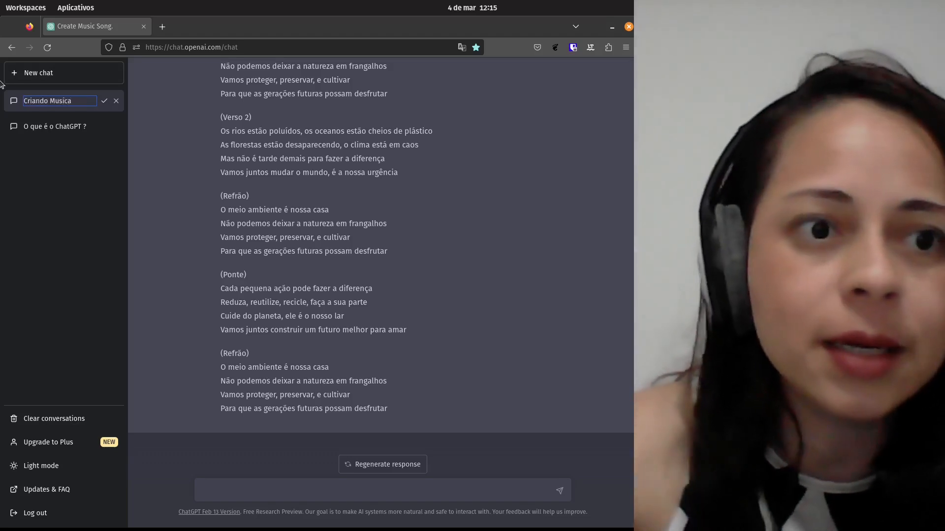
{"action": "key", "text": "BackSpace"}
{"action": "key", "text": "BackSpace"}
{"action": "key", "text": "BackSpace"}
{"action": "key", "text": "BackSpace"}
{"action": "key", "text": "BackSpace"}
{"action": "type", "text": "ús"}
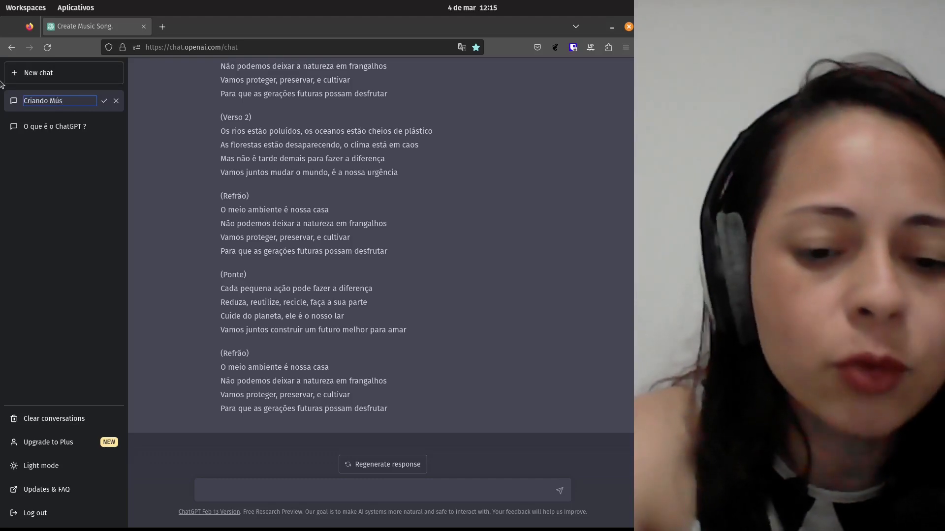
{"action": "type", "text": "ica"}
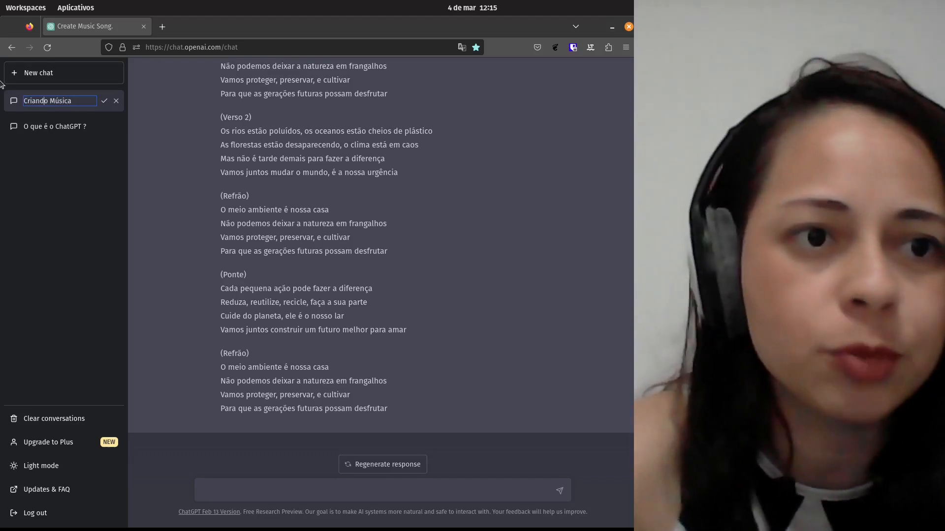
{"action": "type", "text": "Arte -"}
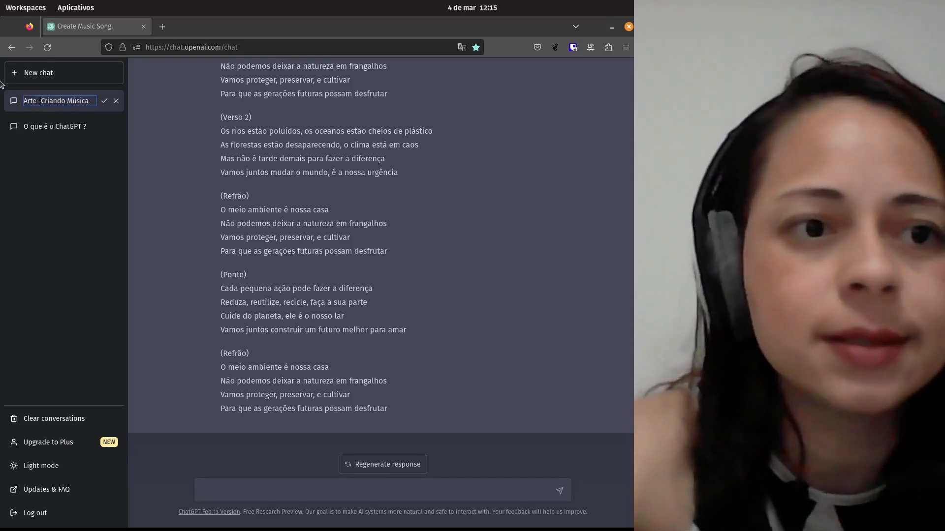
{"action": "key", "text": "BackSpace"}
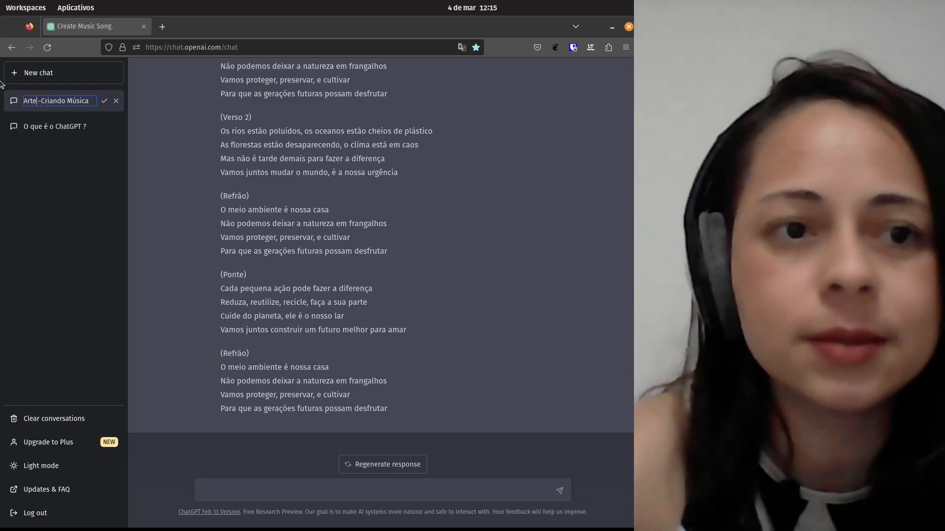
{"action": "type", "text": "s"}
{"action": "key", "text": "Return"}
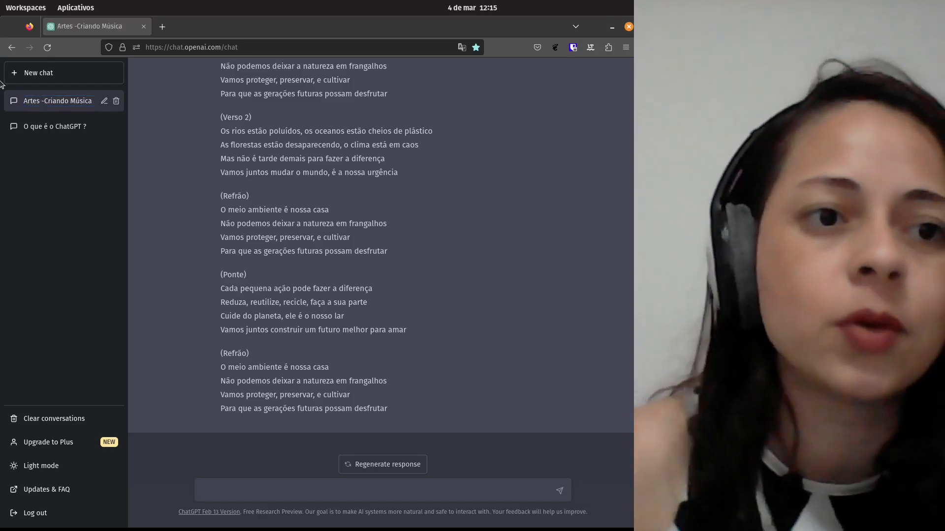
- Start a new chat and send the prompt "Crie uma tabela sobre o Feudalismo"
{"action": "left_click", "coordinate": [70, 75]}
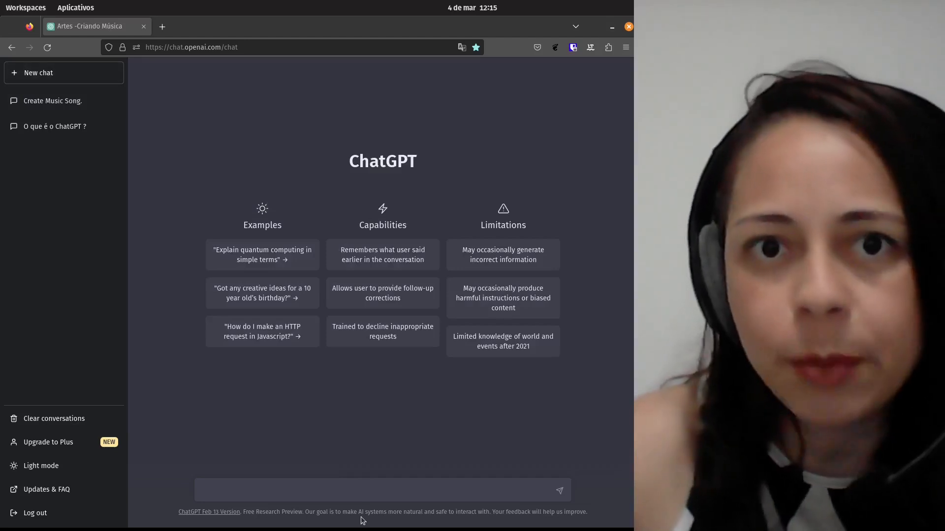
{"action": "left_click", "coordinate": [361, 488]}
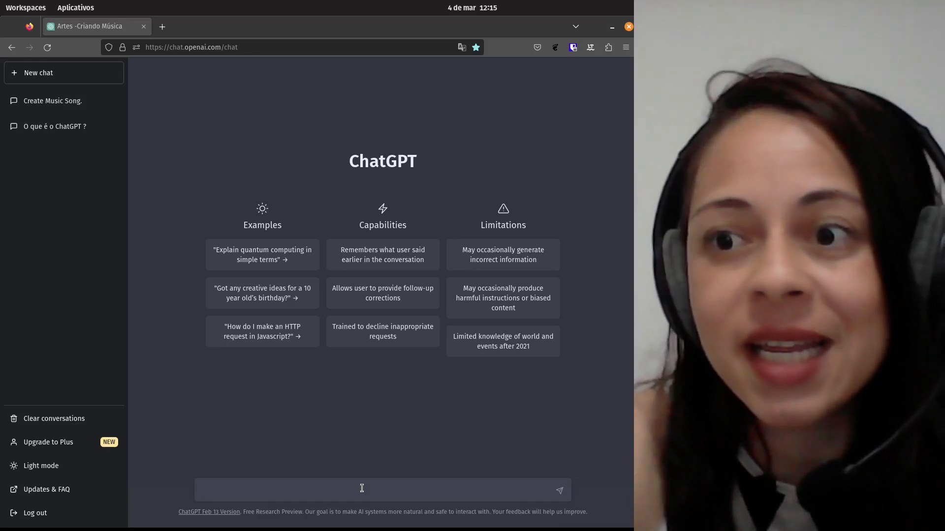
{"action": "type", "text": "Crie uma tabela sobvre"}
{"action": "key", "text": "BackSpace"}
{"action": "key", "text": "BackSpace"}
{"action": "key", "text": "BackSpace"}
{"action": "type", "text": "re o Fe"}
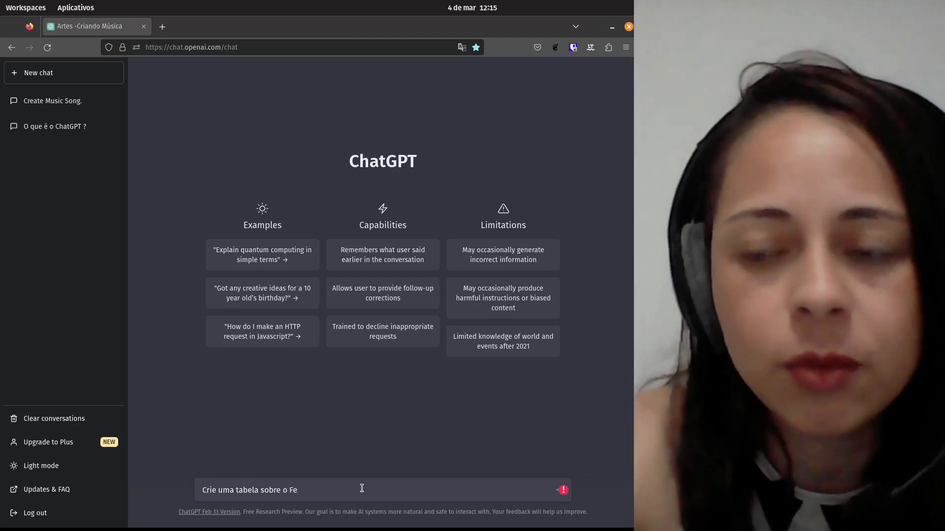
{"action": "type", "text": "udalismo"}
{"action": "key", "text": "Return"}
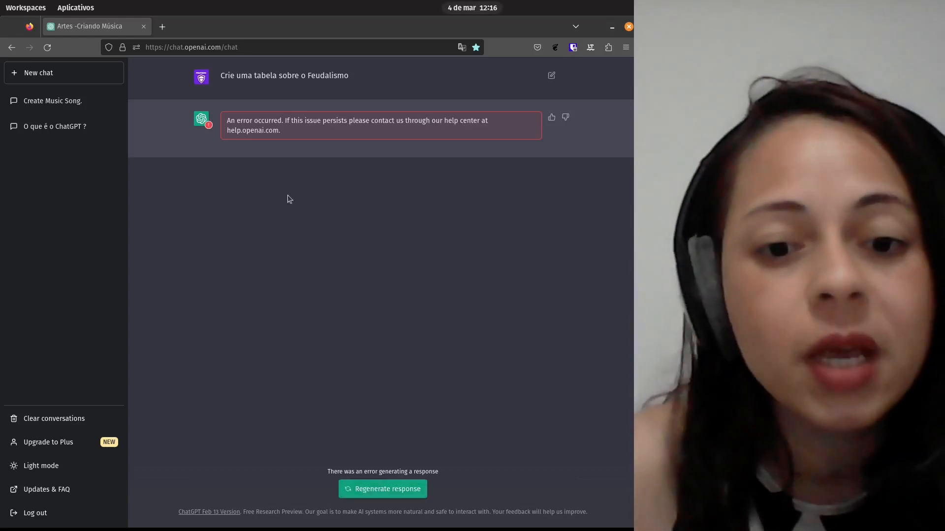
- Copy the feudalism prompt, reload the page and resend it in a new chat, reviewing the table in the reply
{"action": "triple_click", "coordinate": [285, 77]}
{"action": "key", "text": "ctrl+c"}
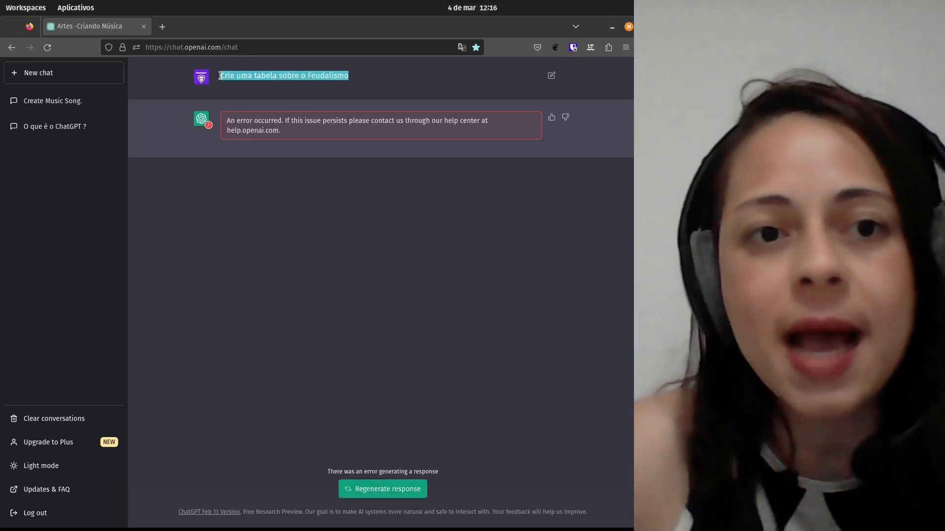
{"action": "left_click", "coordinate": [47, 48]}
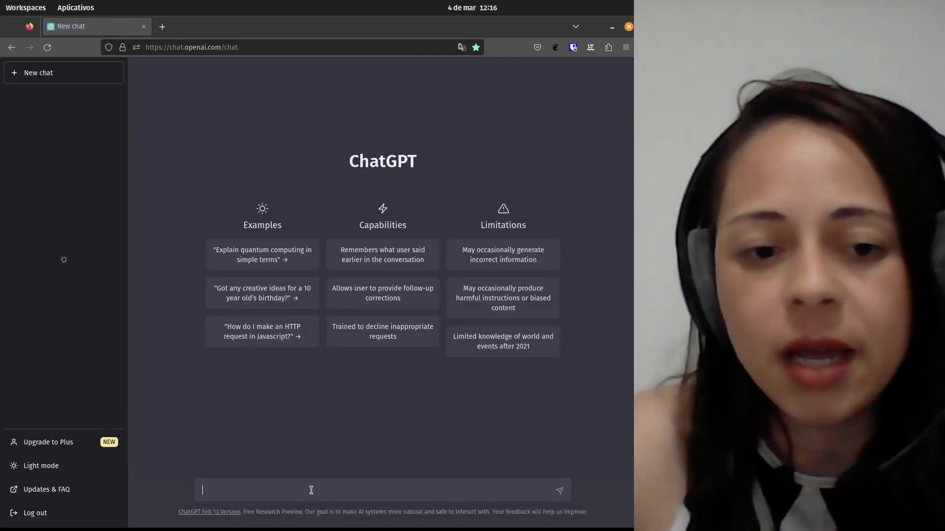
{"action": "left_click", "coordinate": [309, 493]}
{"action": "key", "text": "ctrl+v"}
{"action": "key", "text": "Return"}
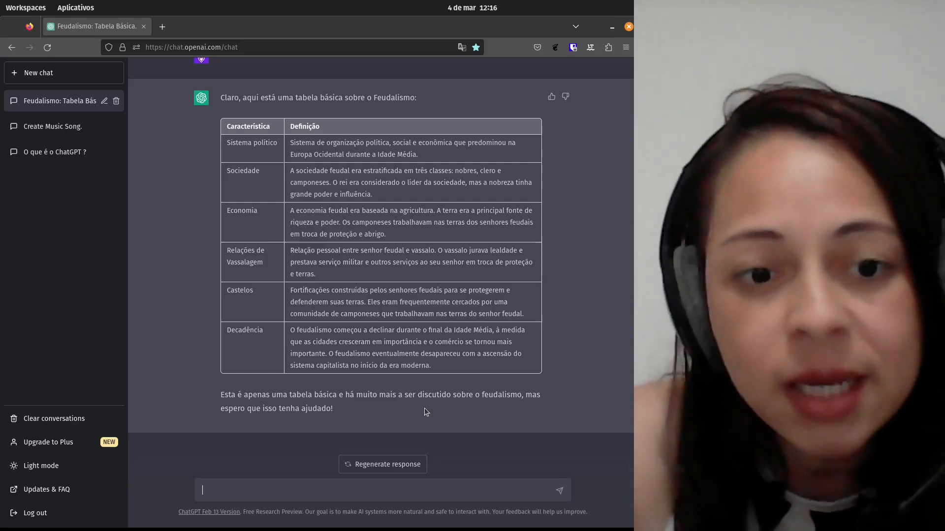
{"action": "scroll", "coordinate": [427, 412], "scroll_direction": "up", "scroll_amount": 1}
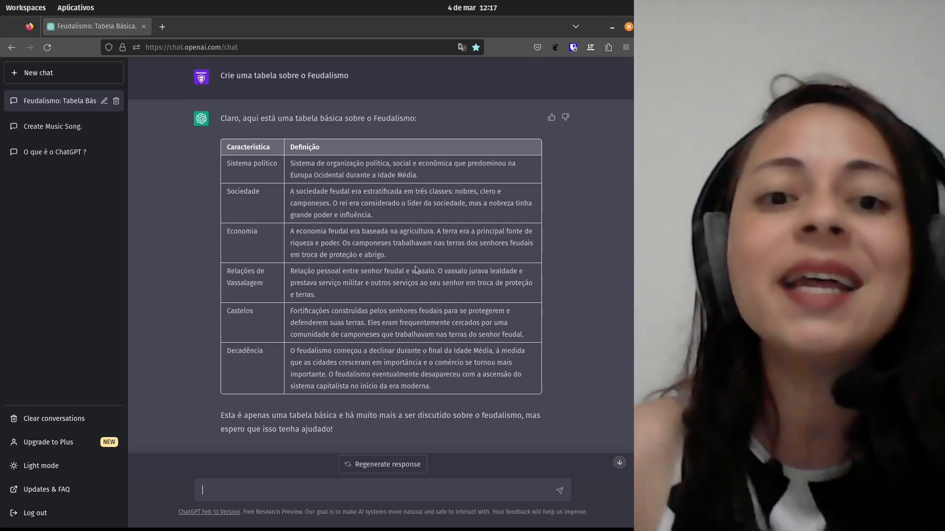
{"action": "triple_click", "coordinate": [436, 252]}
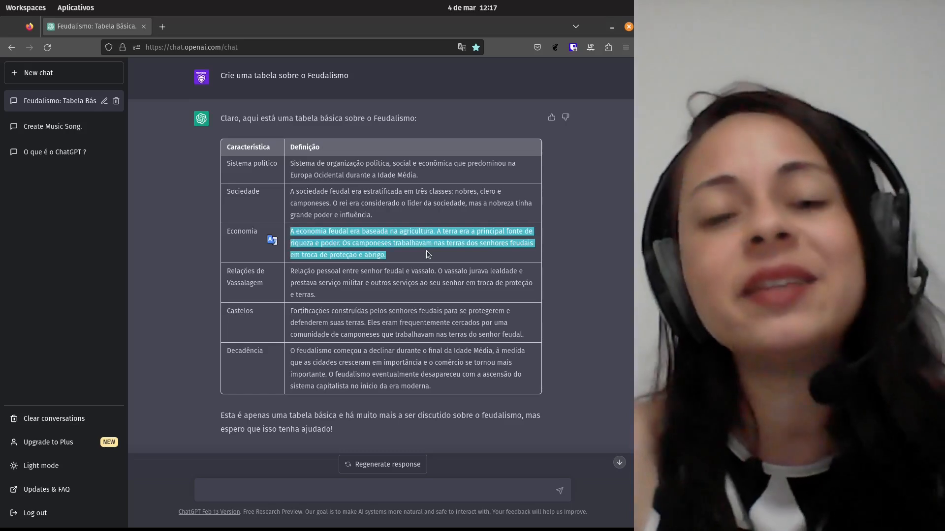
{"action": "left_click", "coordinate": [428, 255]}
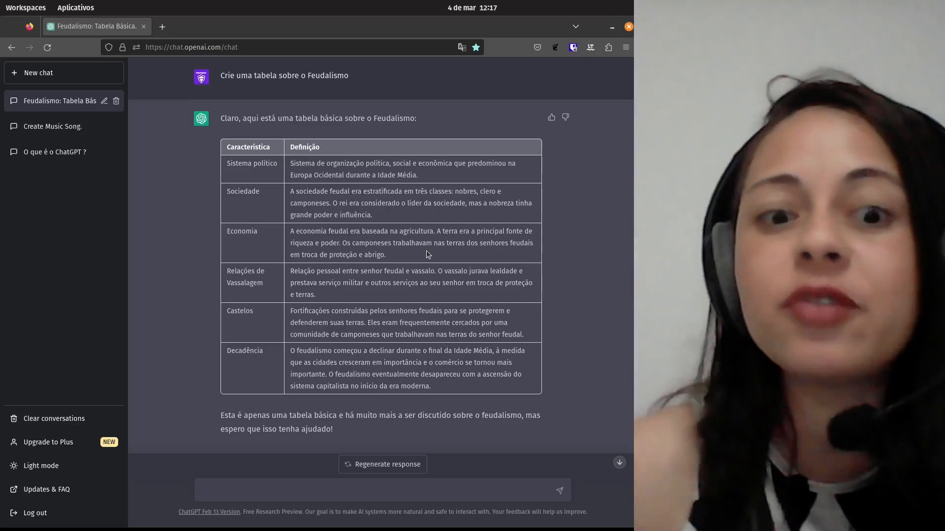
- Send the prompt "Crie o verbo to be" in the same chat and review the conjugation tables
{"action": "left_click", "coordinate": [347, 490]}
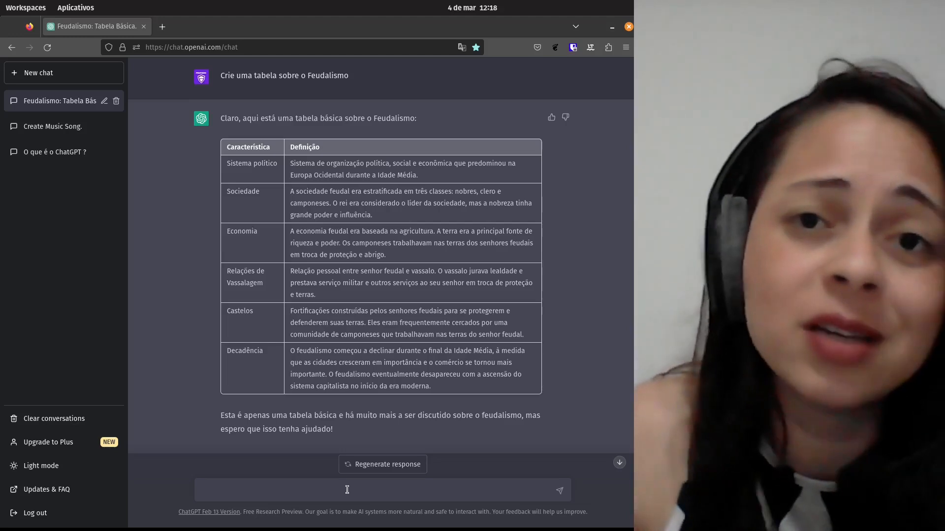
{"action": "type", "text": "Crie uma"}
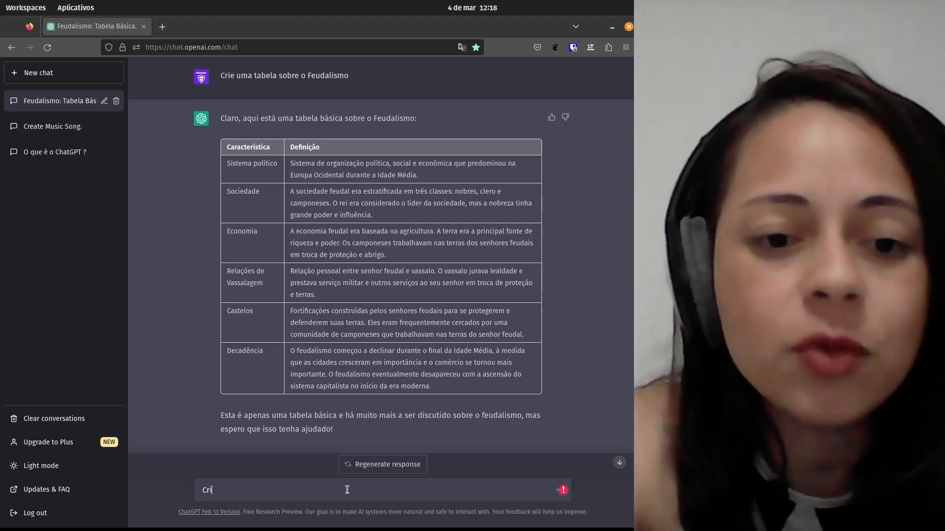
{"action": "key", "text": "BackSpace"}
{"action": "key", "text": "BackSpace"}
{"action": "key", "text": "BackSpace"}
{"action": "key", "text": "BackSpace"}
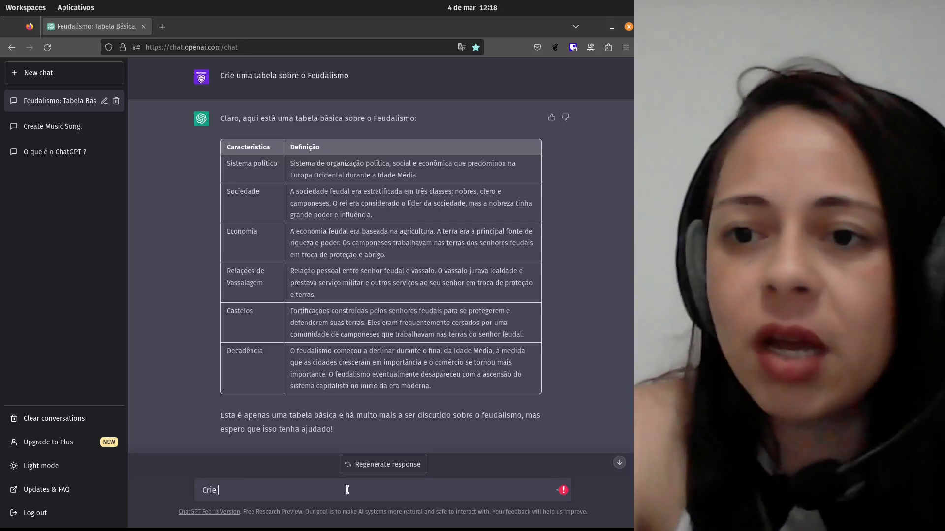
{"action": "type", "text": "o ve"}
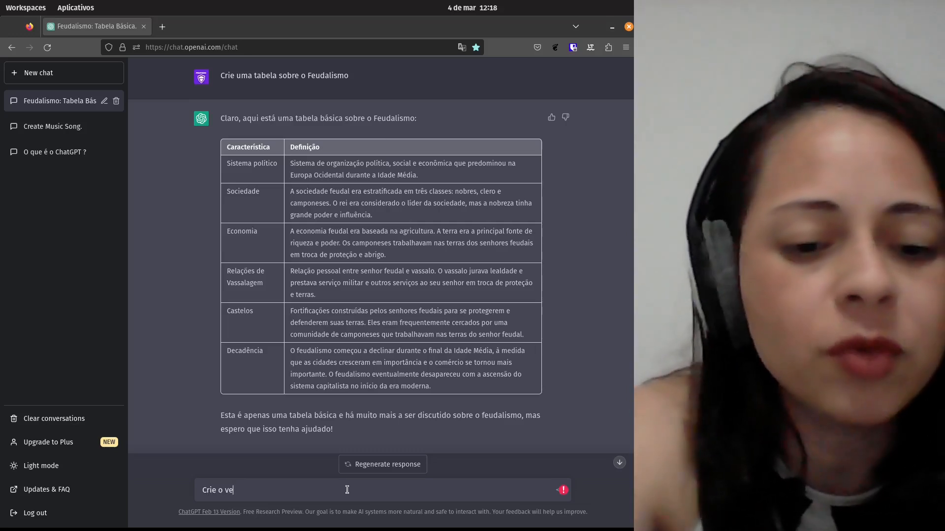
{"action": "type", "text": "rbo t"}
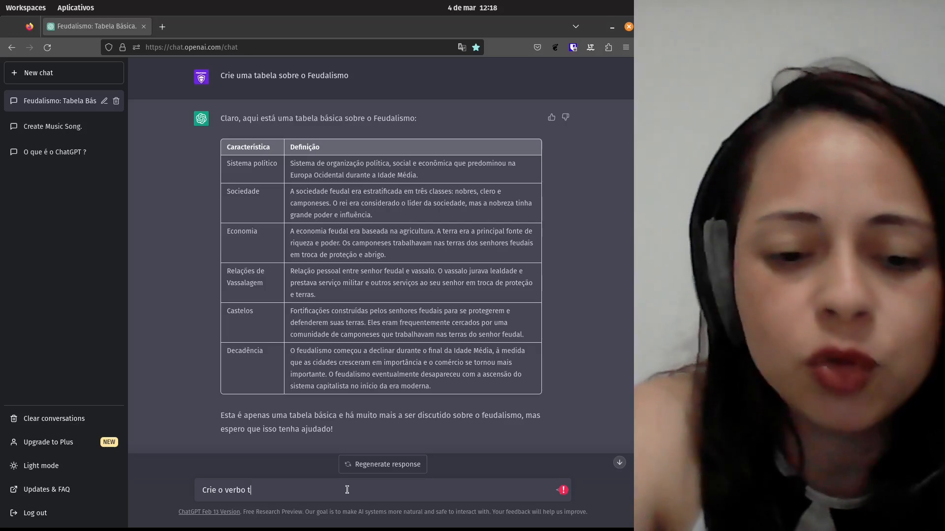
{"action": "type", "text": "o be"}
{"action": "key", "text": "Return"}
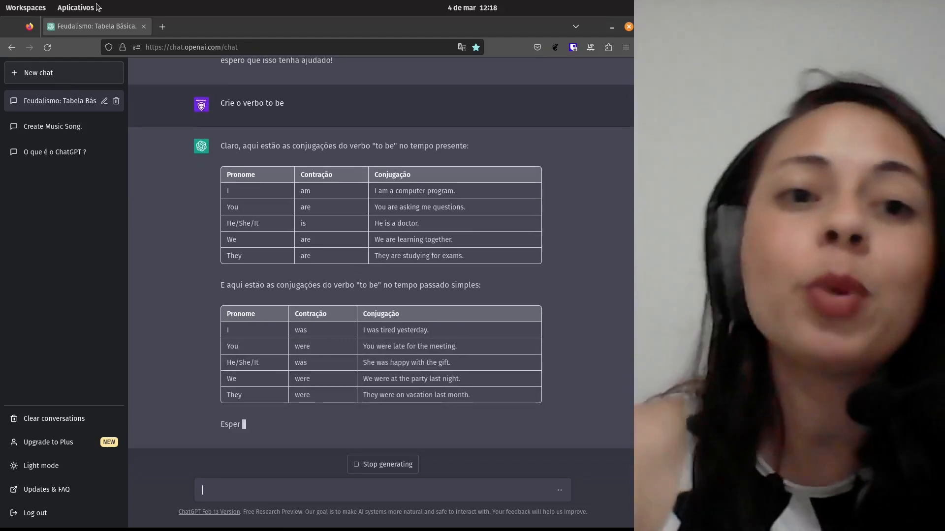
{"action": "scroll", "coordinate": [392, 188], "scroll_direction": "up", "scroll_amount": 8}
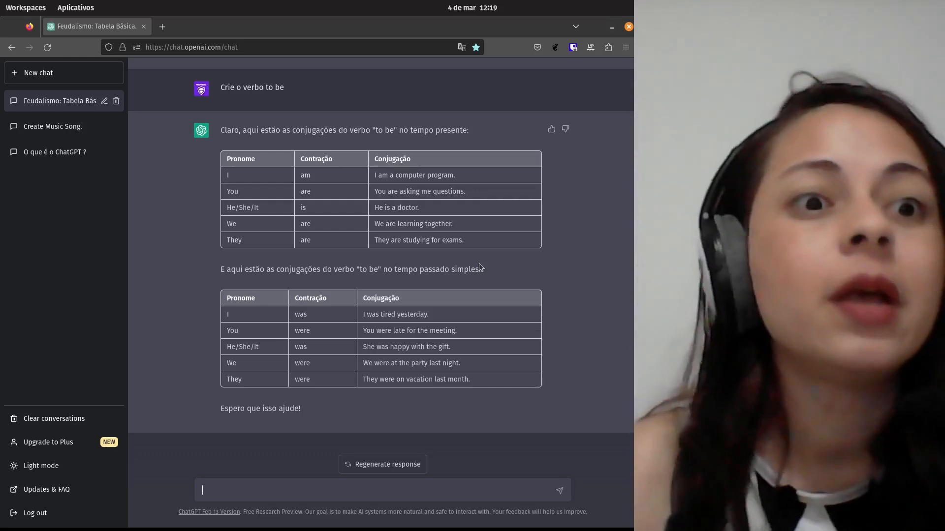
- Start a new chat, leaving the conversation with the verb to be tables
{"action": "left_click", "coordinate": [41, 75]}
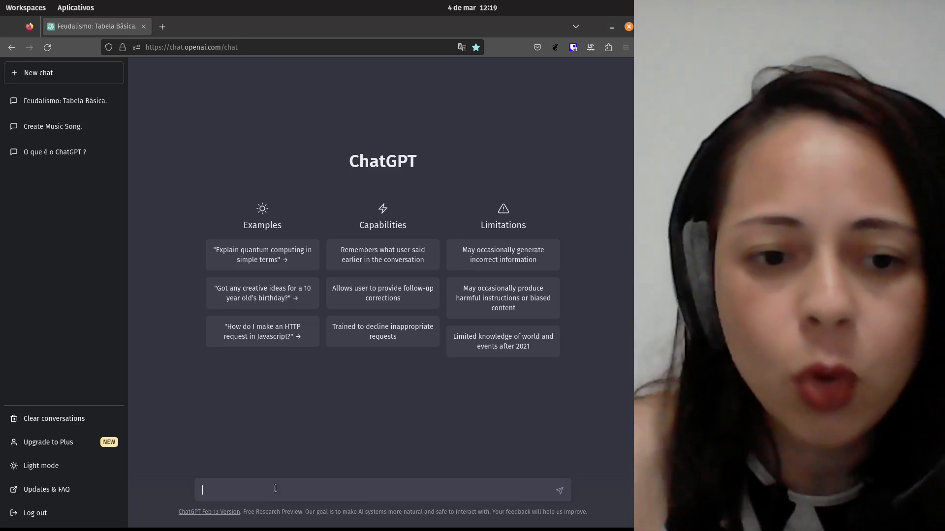
{"action": "type", "text": "Elabore uma "}
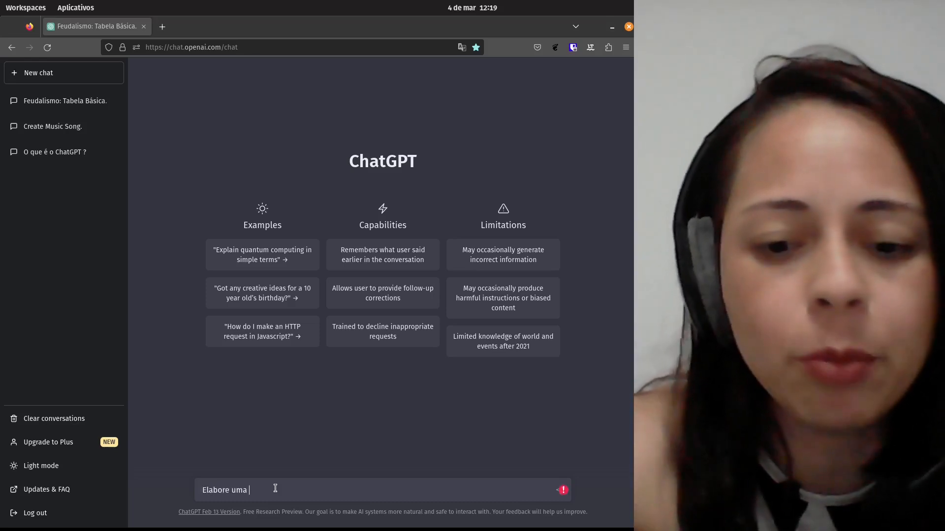
{"action": "type", "text": "provca"}
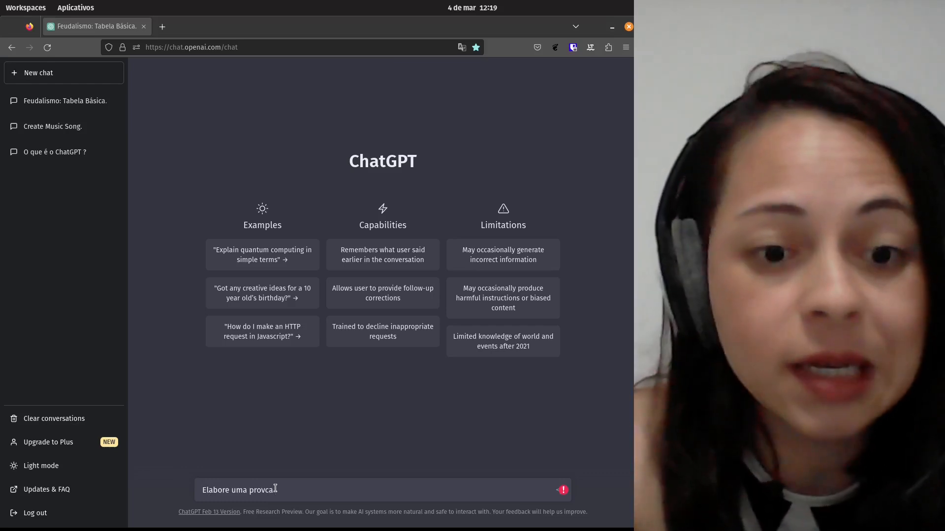
{"action": "key", "text": "BackSpace"}
{"action": "key", "text": "BackSpace"}
{"action": "type", "text": "a de quin"}
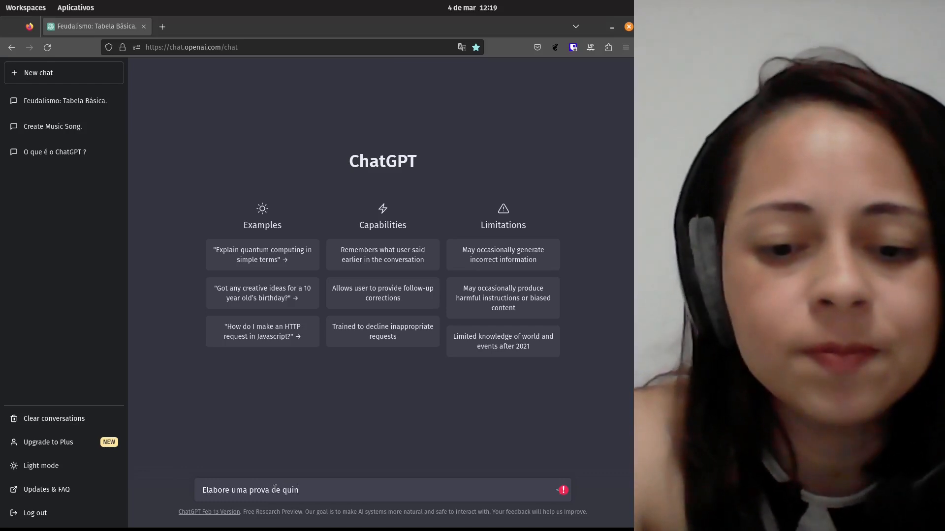
{"action": "key", "text": "BackSpace"}
{"action": "type", "text": "mica"}
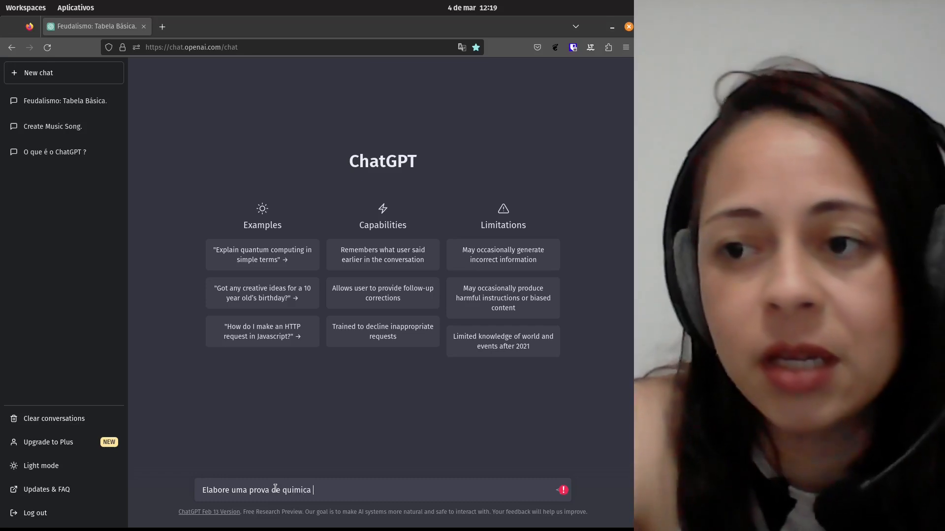
{"action": "key", "text": "BackSpace"}
{"action": "key", "text": "BackSpace"}
{"action": "key", "text": "BackSpace"}
{"action": "key", "text": "BackSpace"}
{"action": "key", "text": "BackSpace"}
{"action": "key", "text": "BackSpace"}
{"action": "key", "text": "BackSpace"}
{"action": "key", "text": "BackSpace"}
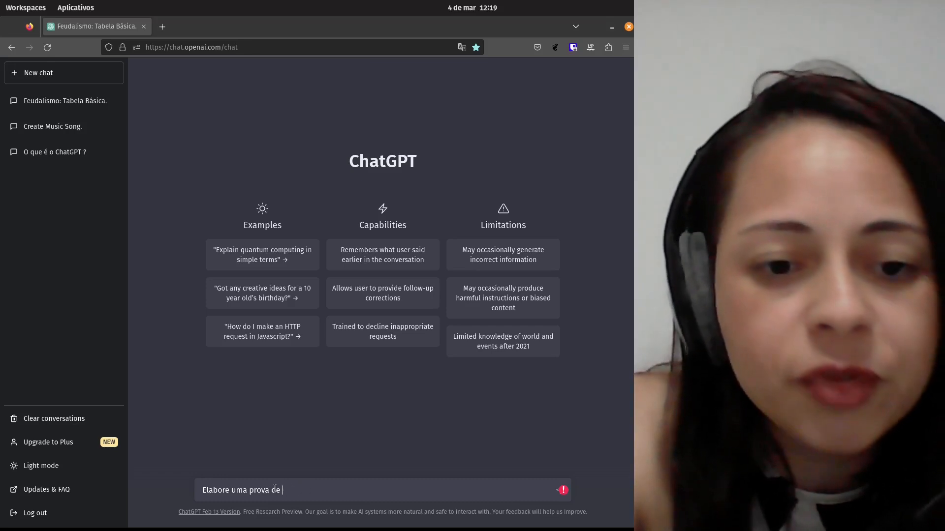
{"action": "key", "text": "BackSpace"}
{"action": "key", "text": "BackSpace"}
{"action": "key", "text": "BackSpace"}
{"action": "key", "text": "BackSpace"}
{"action": "key", "text": "BackSpace"}
{"action": "key", "text": "BackSpace"}
{"action": "key", "text": "BackSpace"}
{"action": "key", "text": "BackSpace"}
{"action": "key", "text": "BackSpace"}
{"action": "key", "text": "BackSpace"}
{"action": "key", "text": "BackSpace"}
{"action": "key", "text": "BackSpace"}
{"action": "key", "text": "BackSpace"}
{"action": "key", "text": "BackSpace"}
{"action": "key", "text": "BackSpace"}
{"action": "key", "text": "BackSpace"}
{"action": "key", "text": "BackSpace"}
{"action": "key", "text": "BackSpace"}
{"action": "key", "text": "BackSpace"}
{"action": "key", "text": "BackSpace"}
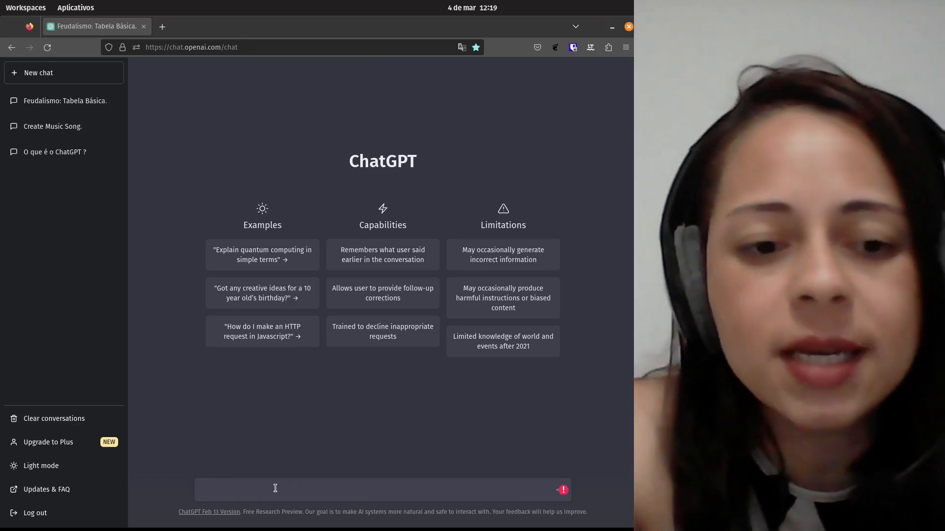
- Write the prompt "Elabore uma prova de física para o 2° ano do Ensino Médio de multipla escolha." without sending it
{"action": "type", "text": "Elabore uma pro"}
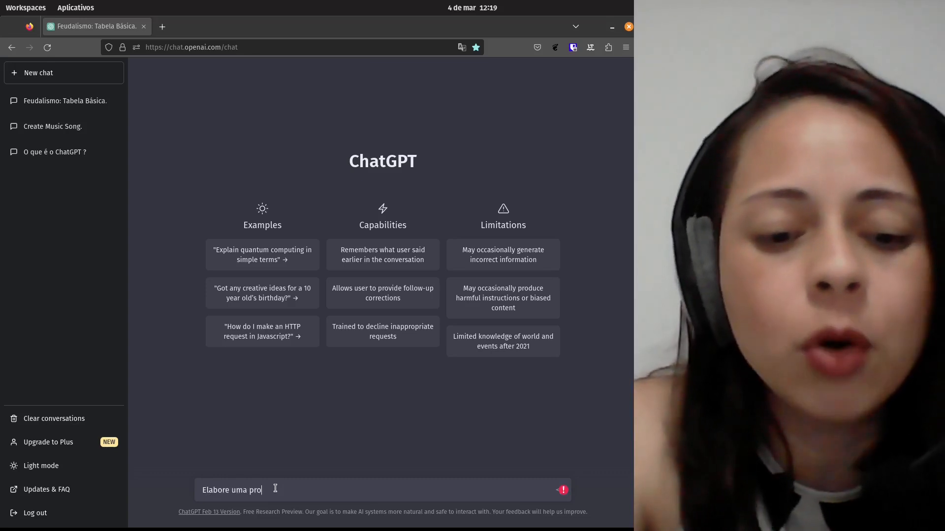
{"action": "type", "text": "va de física"}
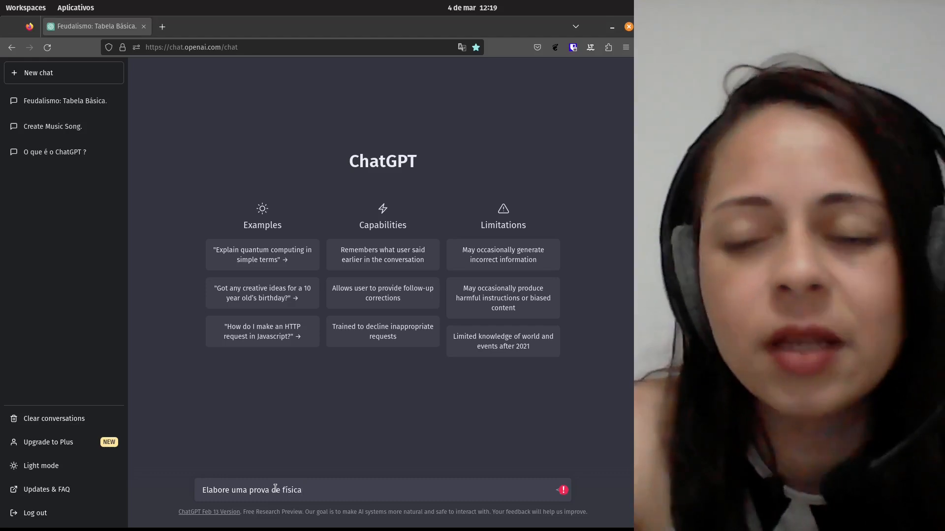
{"action": "type", "text": " pa"}
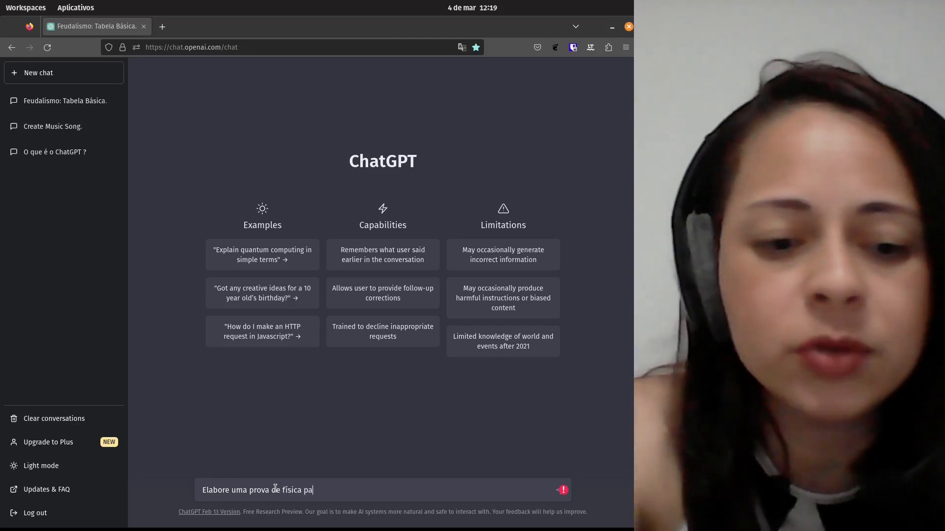
{"action": "type", "text": "ra o "}
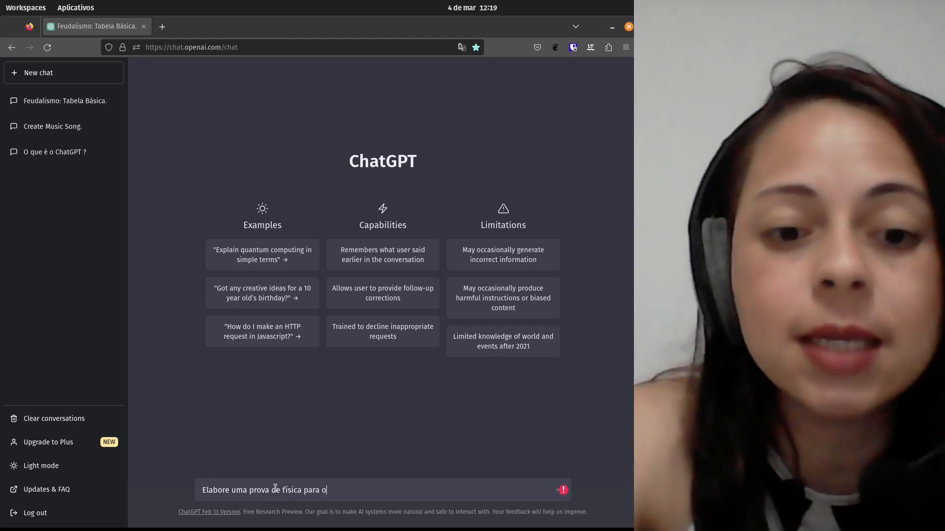
{"action": "type", "text": "2"}
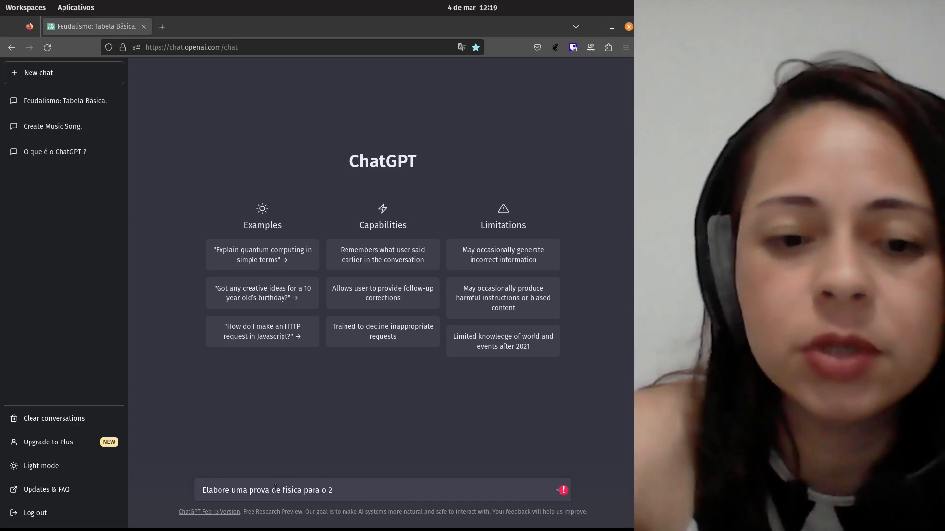
{"action": "type", "text": "° ano do Ensino Méd"}
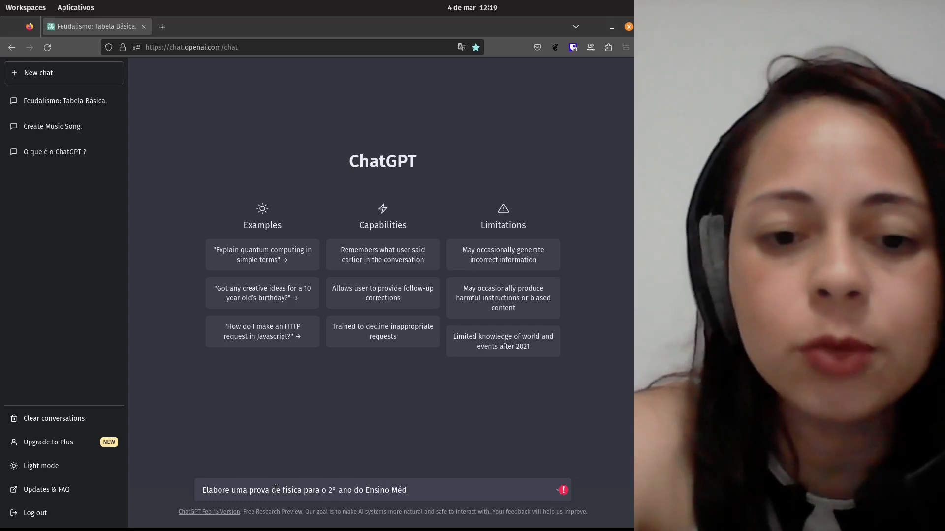
{"action": "type", "text": "io"}
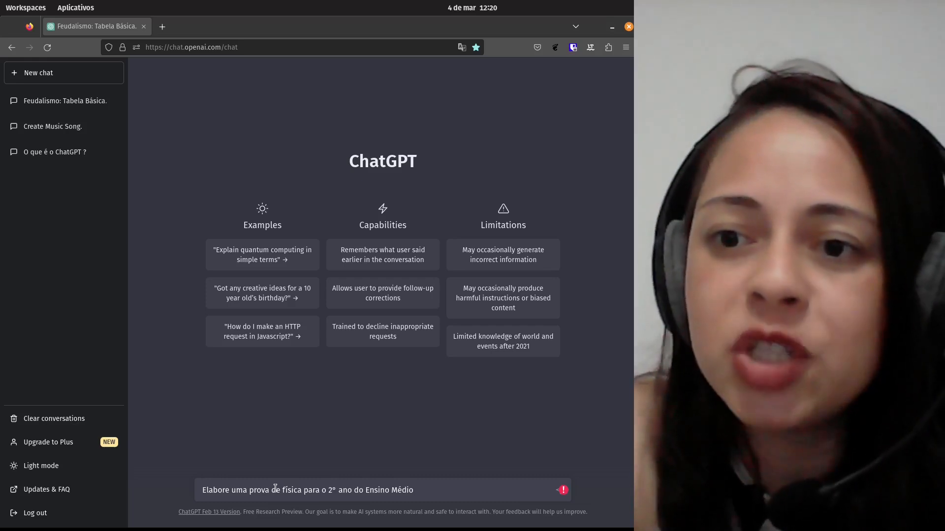
{"action": "type", "text": "de"}
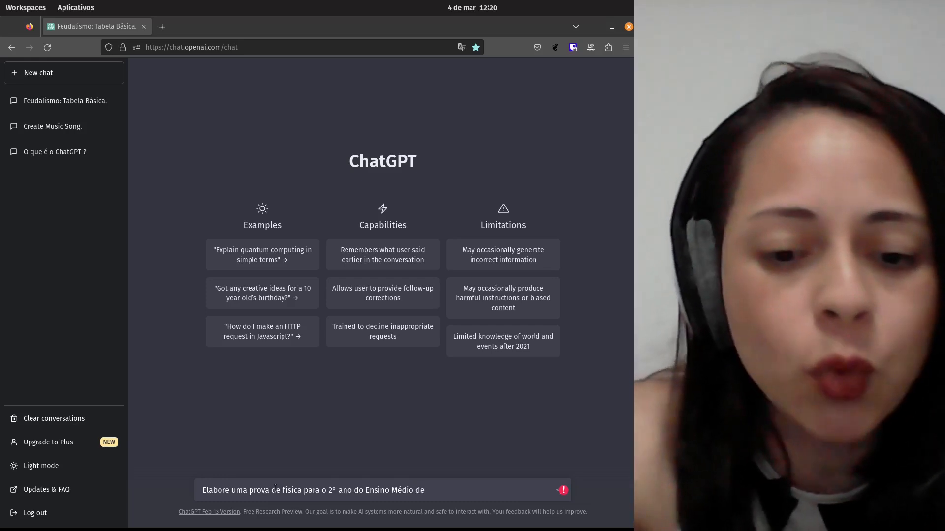
{"action": "type", "text": " multi"}
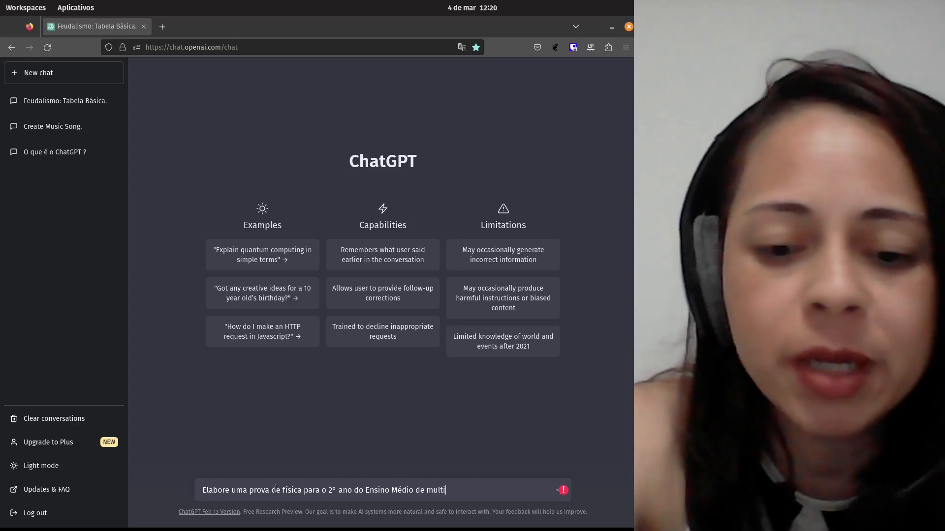
{"action": "type", "text": "pla escolha"}
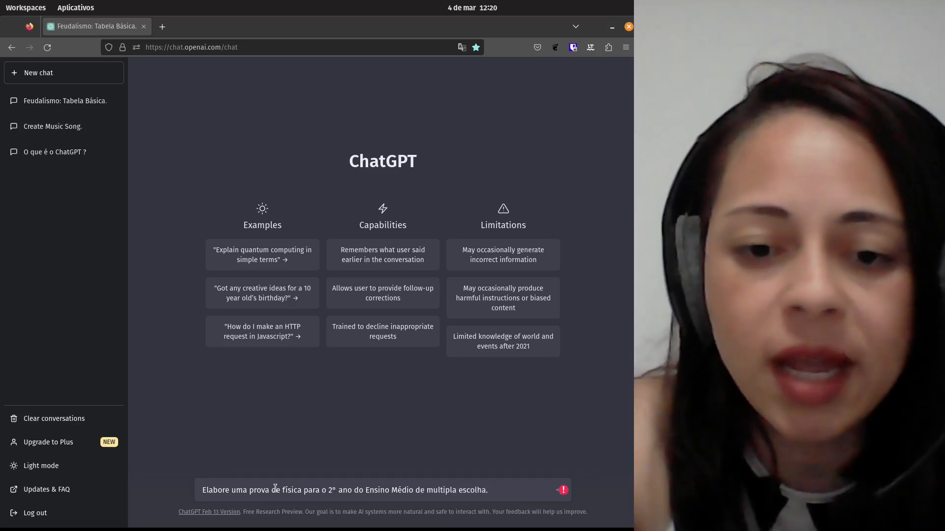
- Extend the prompt with "Que contenha cabeçalho, nome da escola, nome do aluno. data" and send it
{"action": "type", "text": ". Q"}
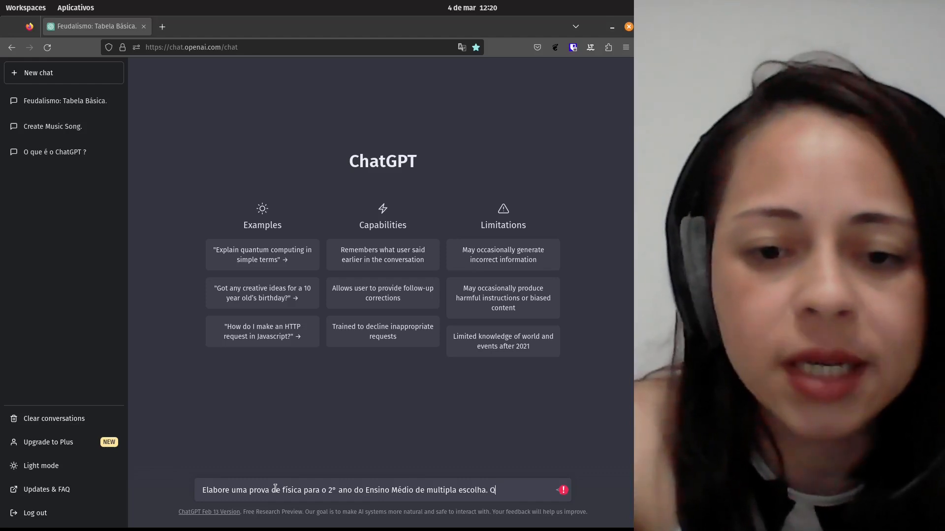
{"action": "type", "text": "ue conte"}
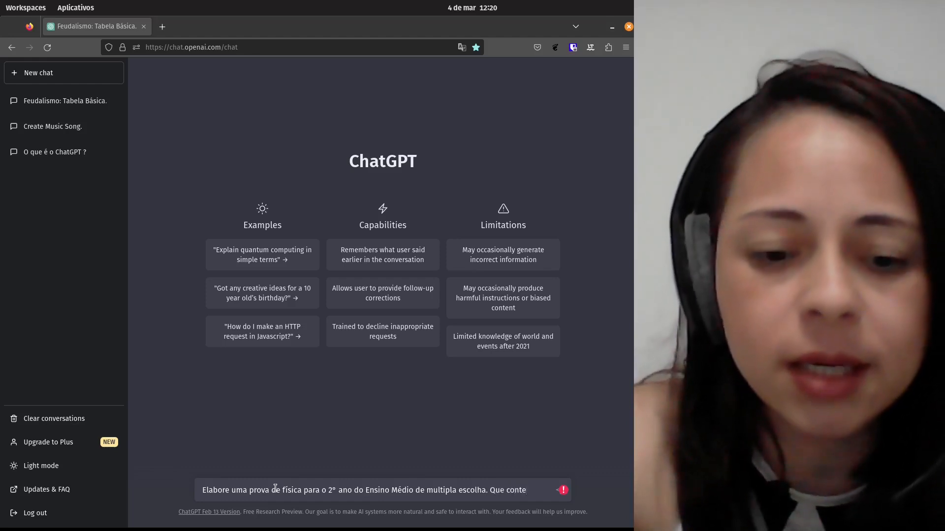
{"action": "type", "text": "nha cabe"}
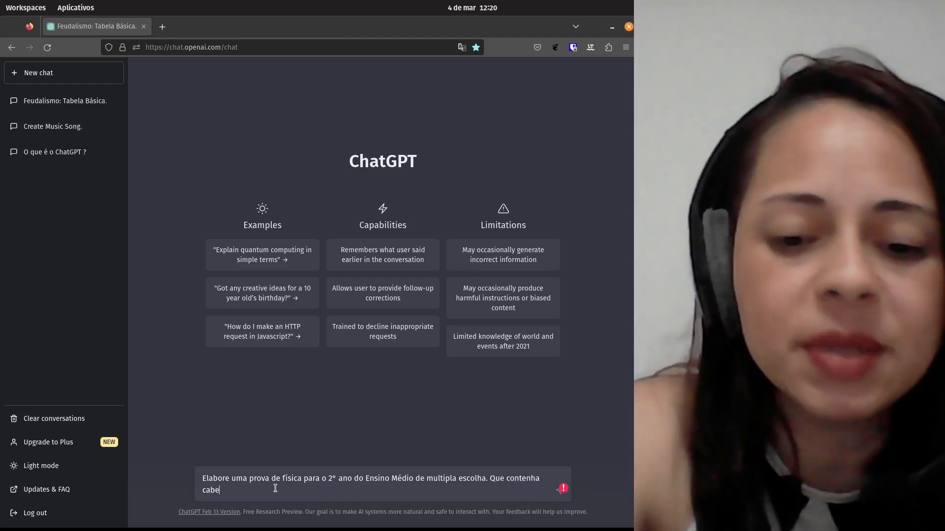
{"action": "type", "text": "lha"}
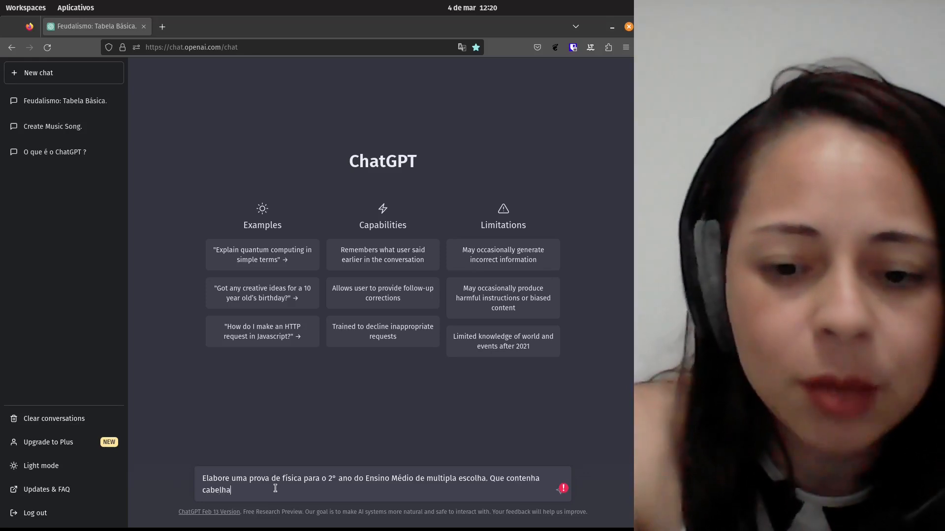
{"action": "key", "text": "BackSpace"}
{"action": "key", "text": "BackSpace"}
{"action": "key", "text": "BackSpace"}
{"action": "type", "text": "ça"}
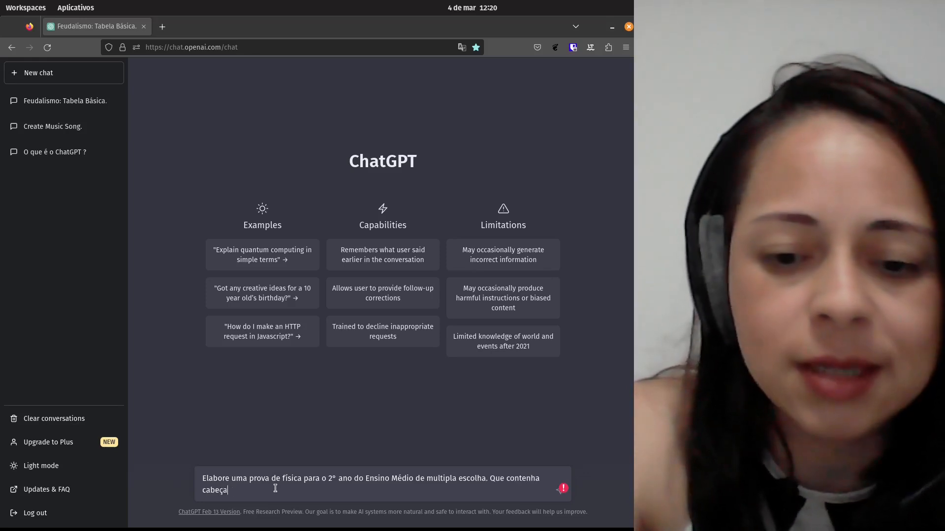
{"action": "type", "text": "lho,"}
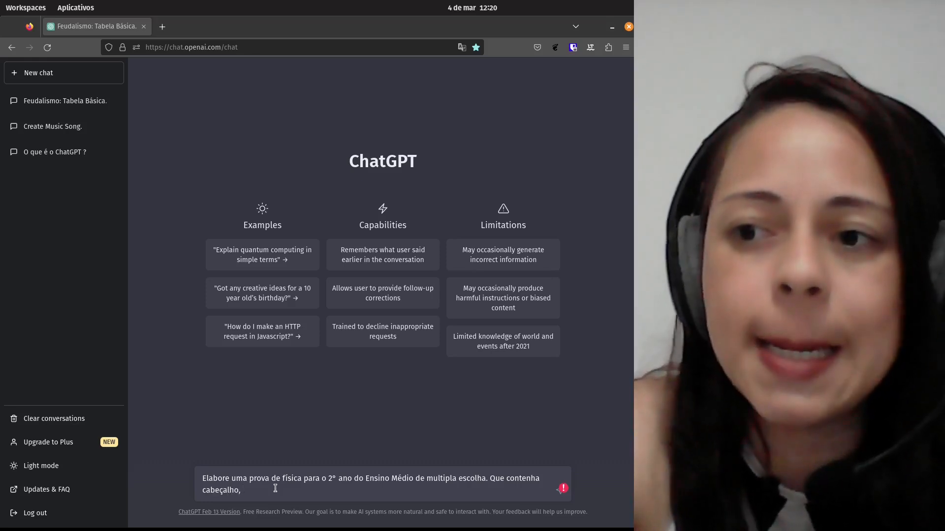
{"action": "type", "text": " nome da"}
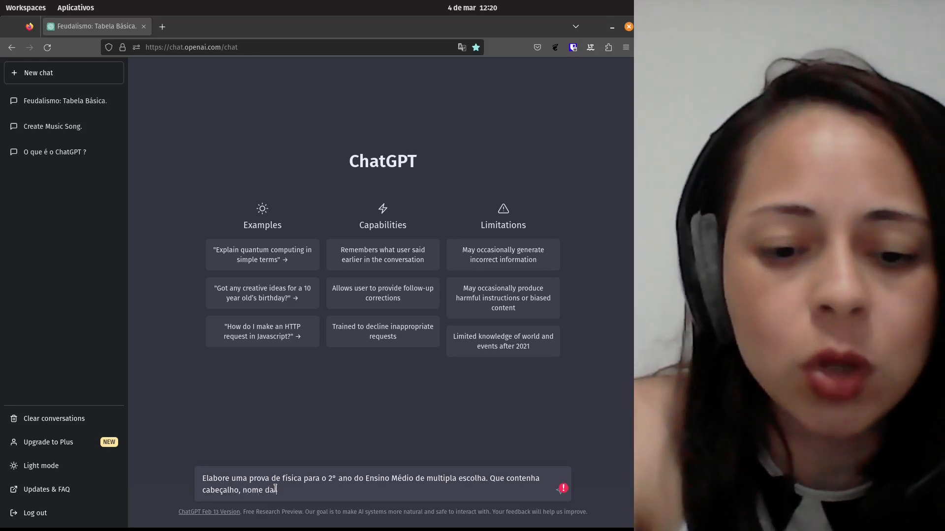
{"action": "type", "text": " escola, "}
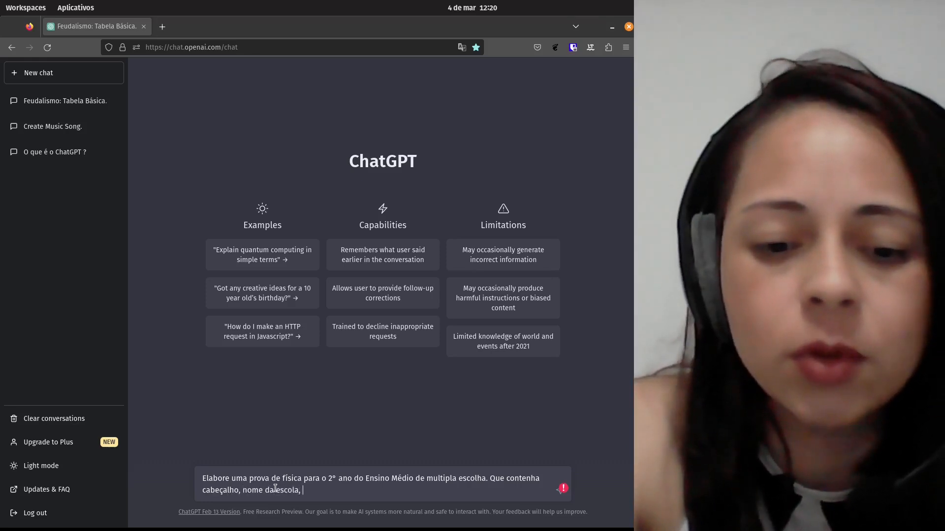
{"action": "type", "text": "nome do aluno."}
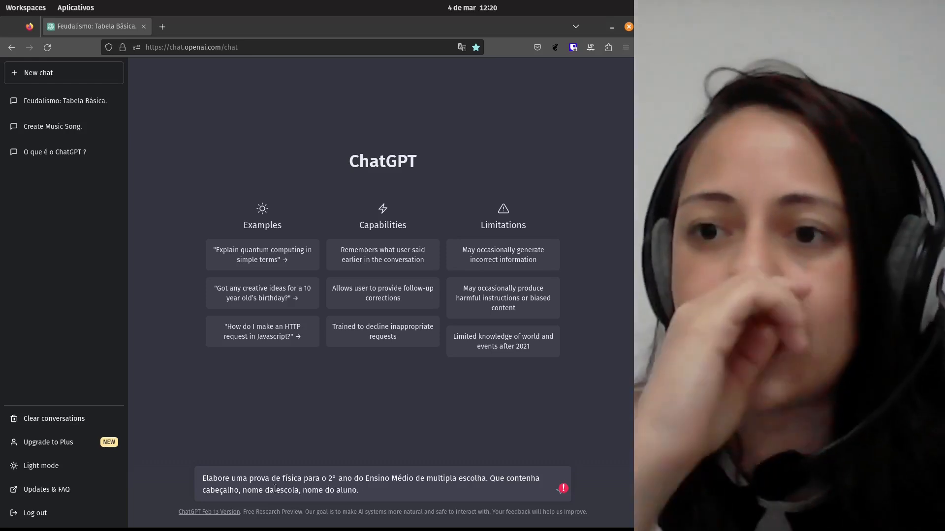
{"action": "type", "text": " dat"}
{"action": "key", "text": "BackSpace"}
{"action": "key", "text": "BackSpace"}
{"action": "key", "text": "BackSpace"}
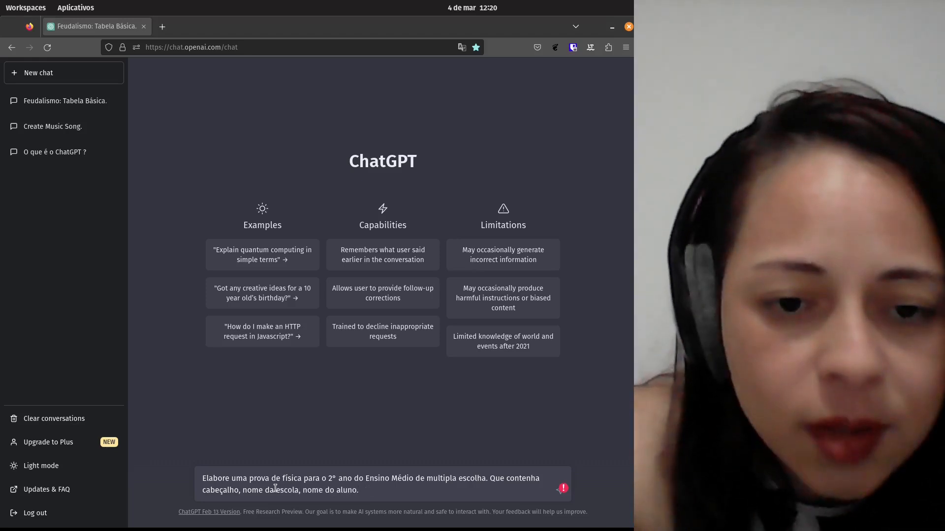
{"action": "type", "text": "data"}
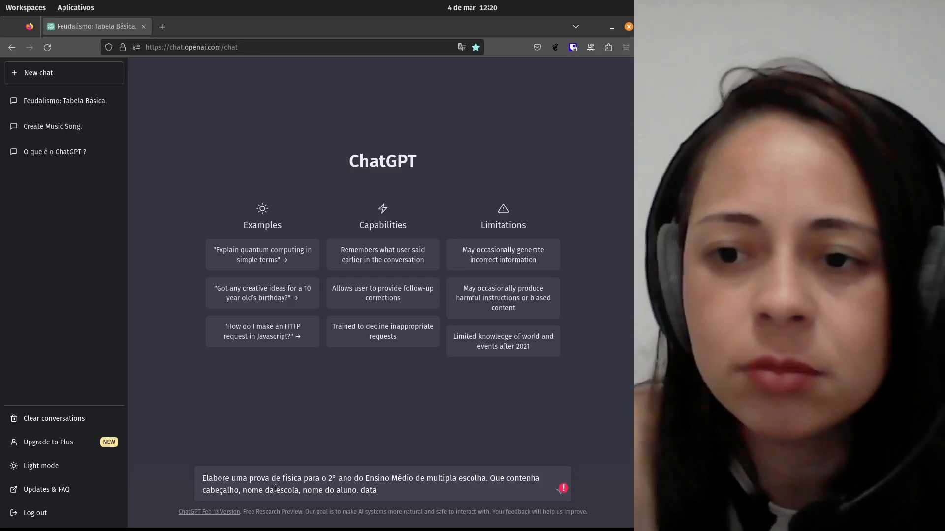
{"action": "key", "text": "Return"}
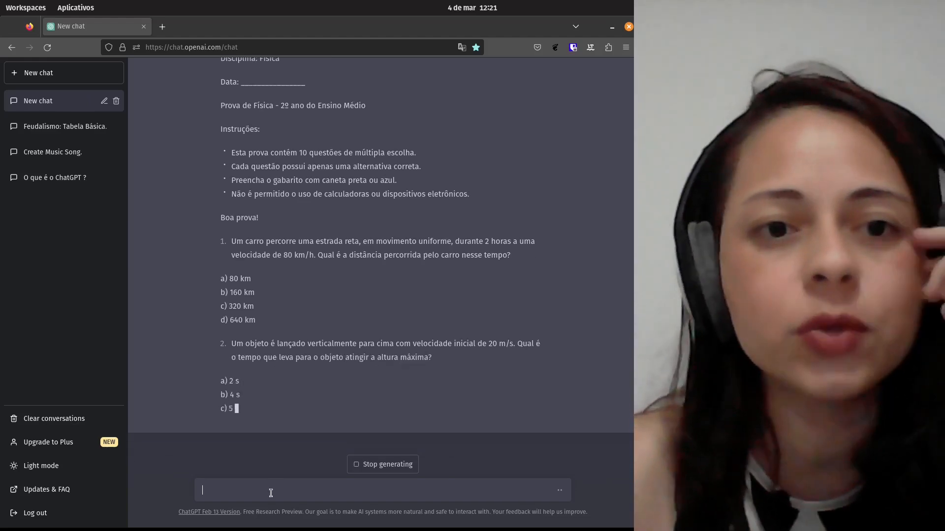
- Review the generated physics exam, from its header and instructions through the multiple-choice questions
{"action": "scroll", "coordinate": [425, 355], "scroll_direction": "up", "scroll_amount": 5}
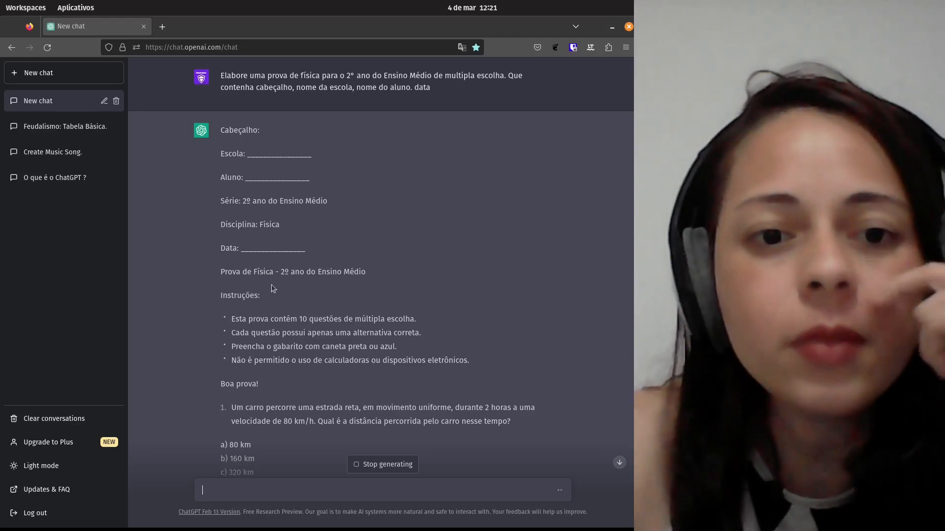
{"action": "scroll", "coordinate": [335, 283], "scroll_direction": "down", "scroll_amount": 5}
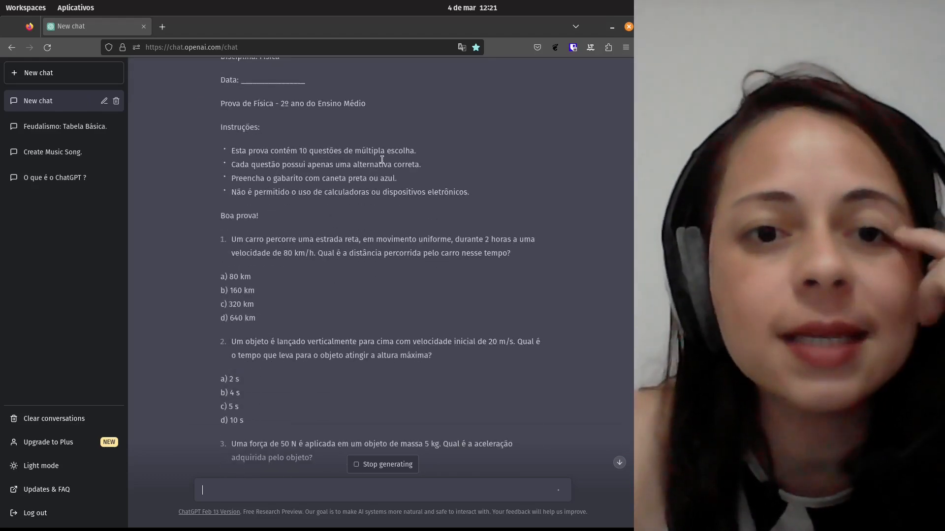
{"action": "scroll", "coordinate": [449, 274], "scroll_direction": "down", "scroll_amount": 9}
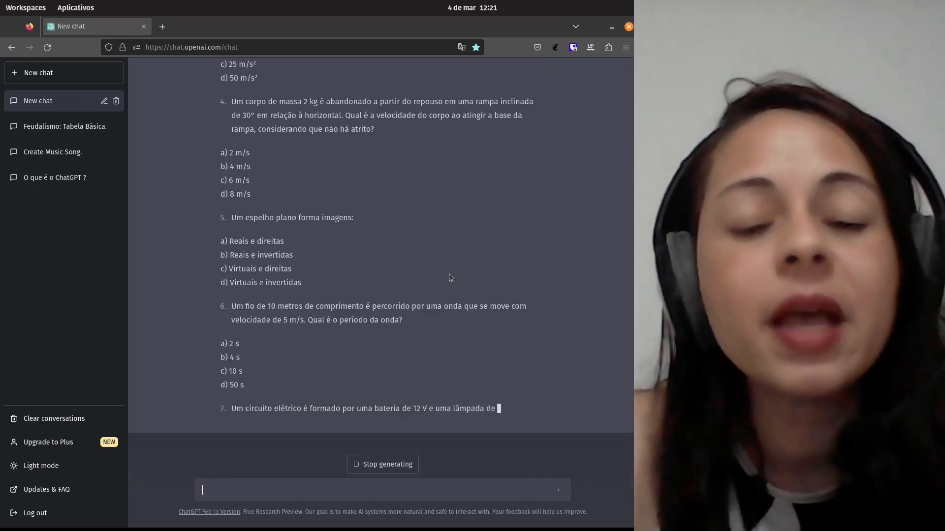
{"action": "scroll", "coordinate": [449, 273], "scroll_direction": "up", "scroll_amount": 15}
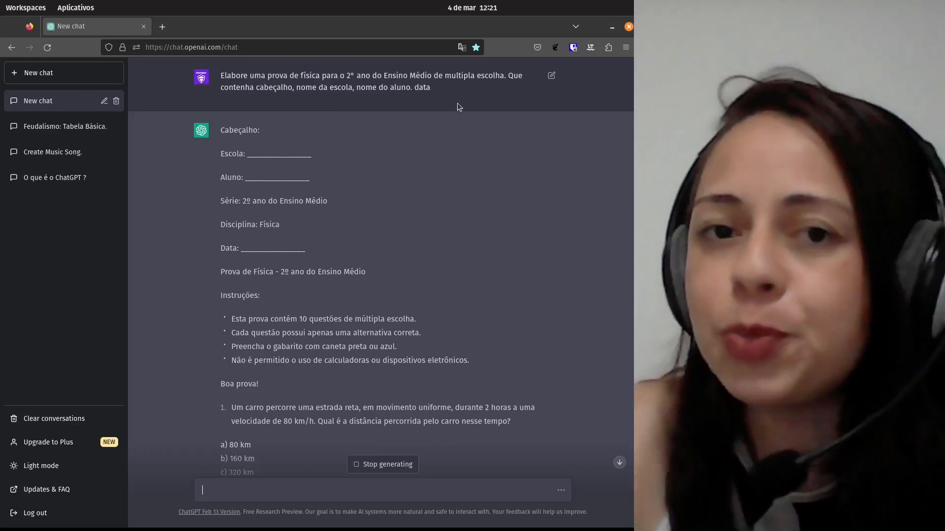
{"action": "scroll", "coordinate": [454, 118], "scroll_direction": "down", "scroll_amount": 15}
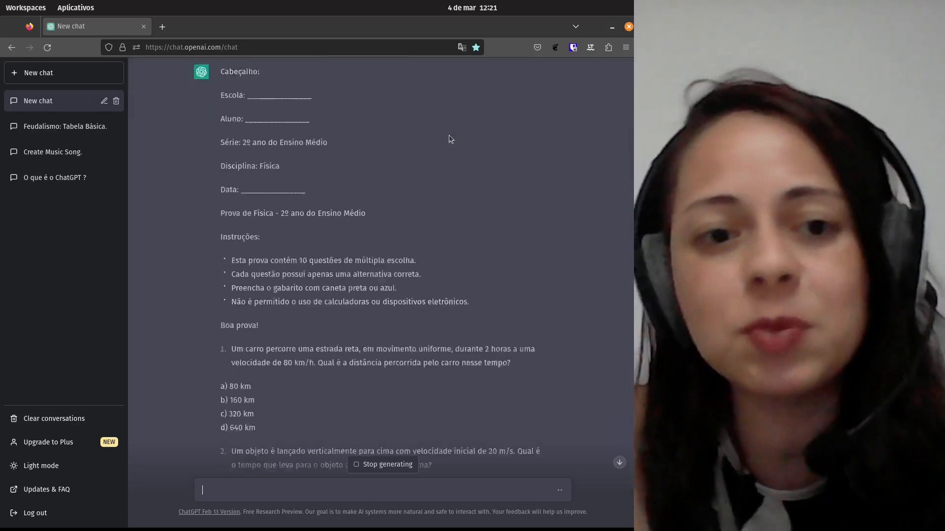
{"action": "scroll", "coordinate": [388, 345], "scroll_direction": "down", "scroll_amount": 4}
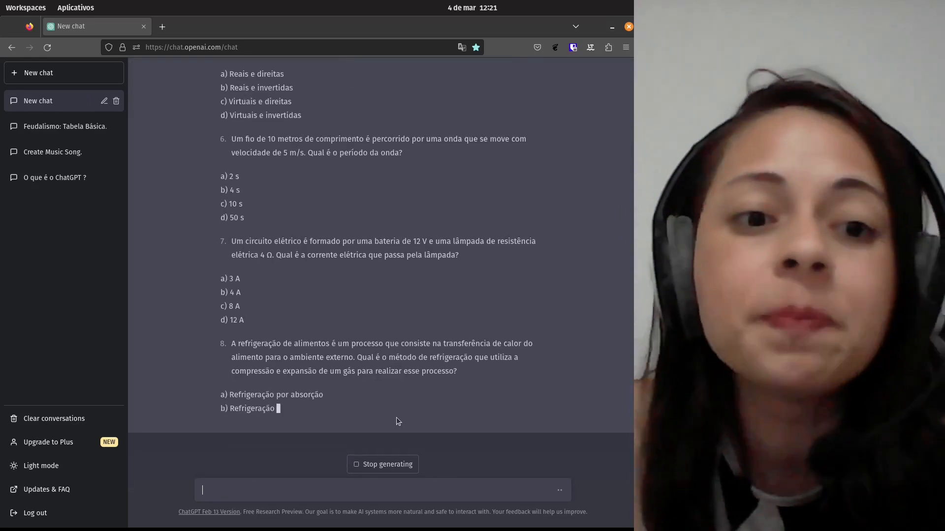
- Check the physics exam from its header and instructions down to question 9 and its answer options
{"action": "scroll", "coordinate": [388, 380], "scroll_direction": "up", "scroll_amount": 8}
{"action": "scroll", "coordinate": [389, 380], "scroll_direction": "up", "scroll_amount": 8}
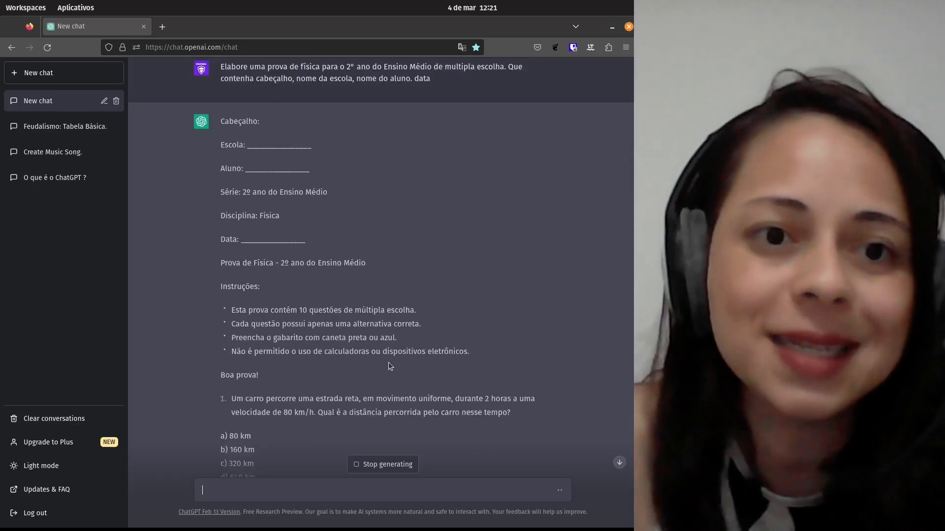
{"action": "scroll", "coordinate": [388, 363], "scroll_direction": "down", "scroll_amount": 2}
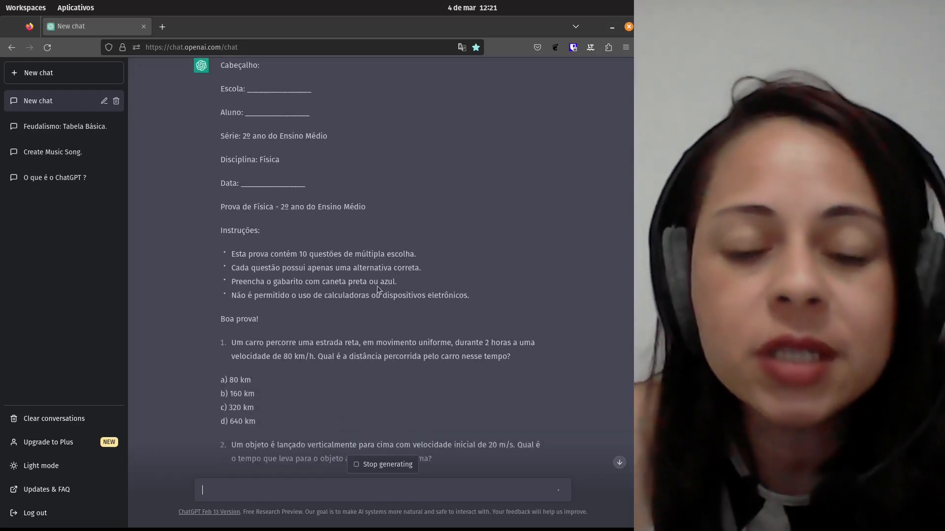
{"action": "scroll", "coordinate": [378, 289], "scroll_direction": "down", "scroll_amount": 5}
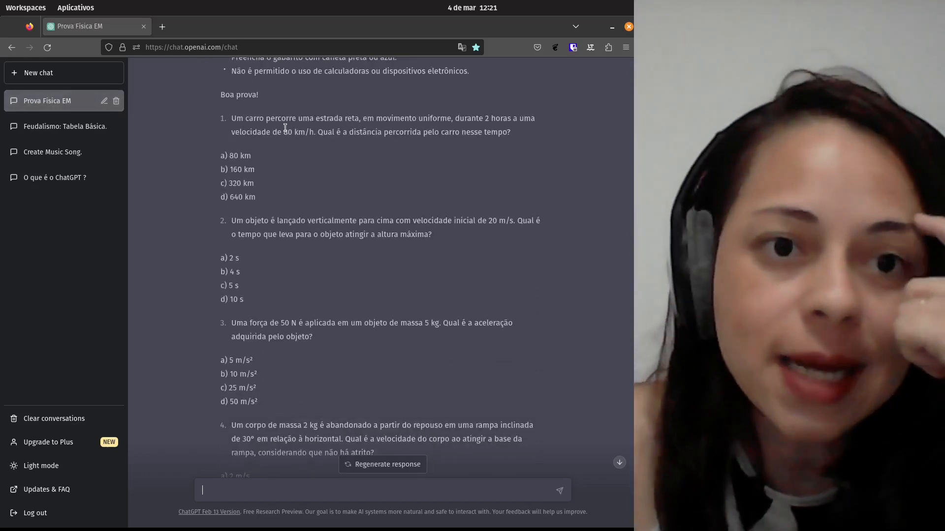
{"action": "scroll", "coordinate": [369, 294], "scroll_direction": "down", "scroll_amount": 12}
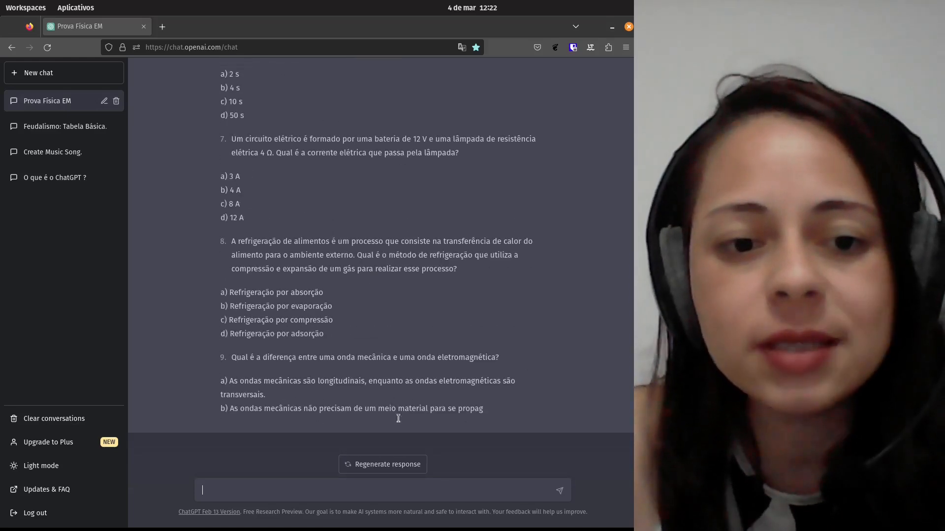
{"action": "scroll", "coordinate": [396, 267], "scroll_direction": "up", "scroll_amount": 6}
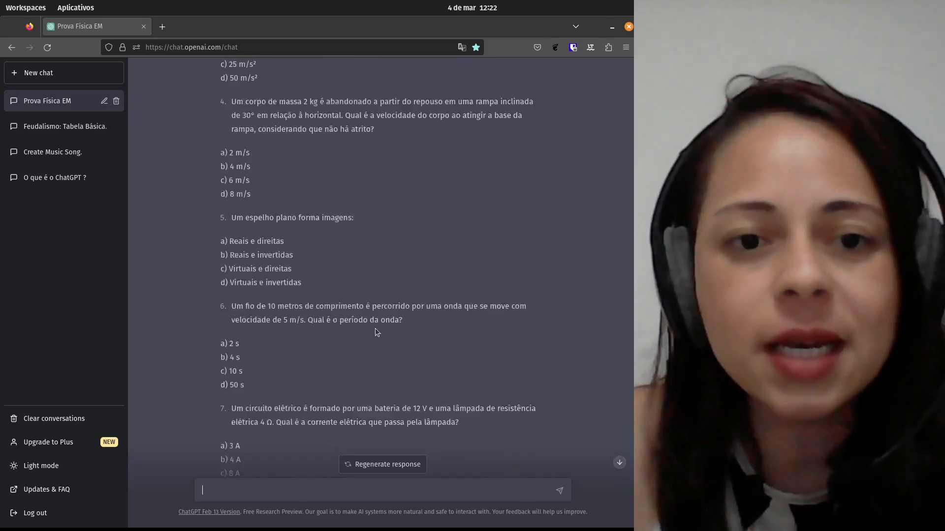
{"action": "scroll", "coordinate": [296, 192], "scroll_direction": "up", "scroll_amount": 10}
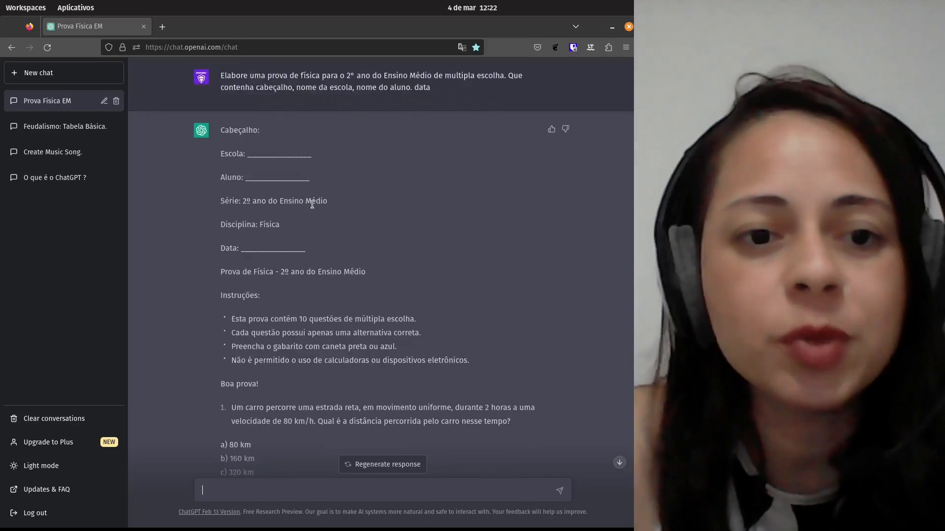
{"action": "scroll", "coordinate": [323, 293], "scroll_direction": "down", "scroll_amount": 15}
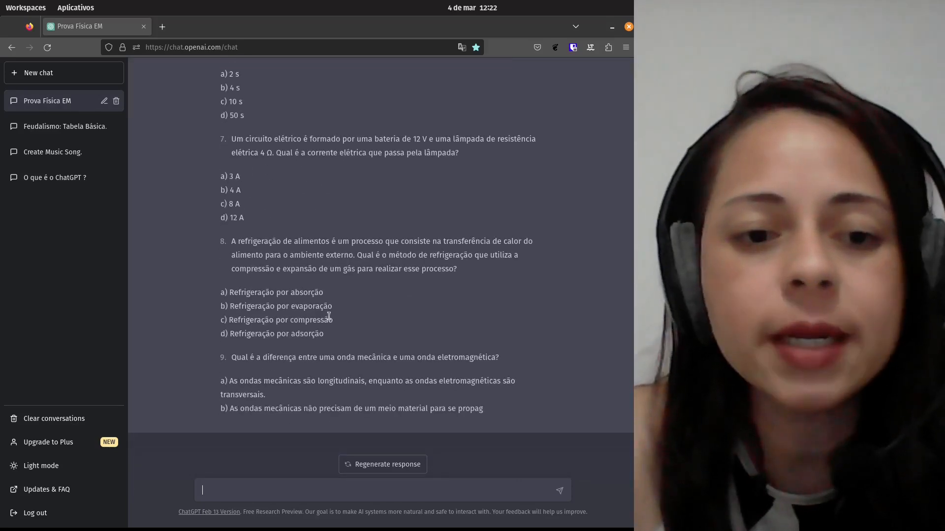
- Copy the sent physics exam prompt, from "labore uma prova de física" through "data", into a new message
{"action": "scroll", "coordinate": [327, 295], "scroll_direction": "up", "scroll_amount": 15}
{"action": "left_click_drag", "start_coordinate": [430, 88], "coordinate": [251, 69]}
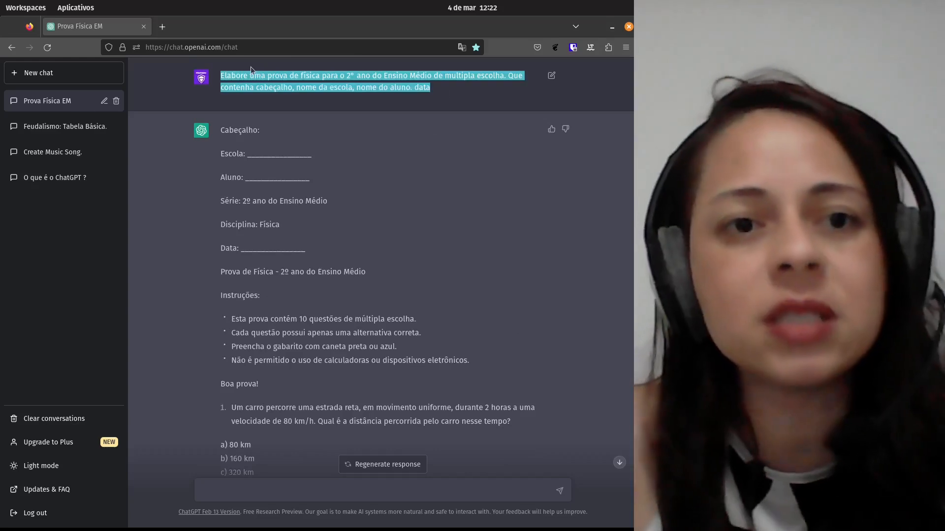
{"action": "left_click", "coordinate": [270, 488]}
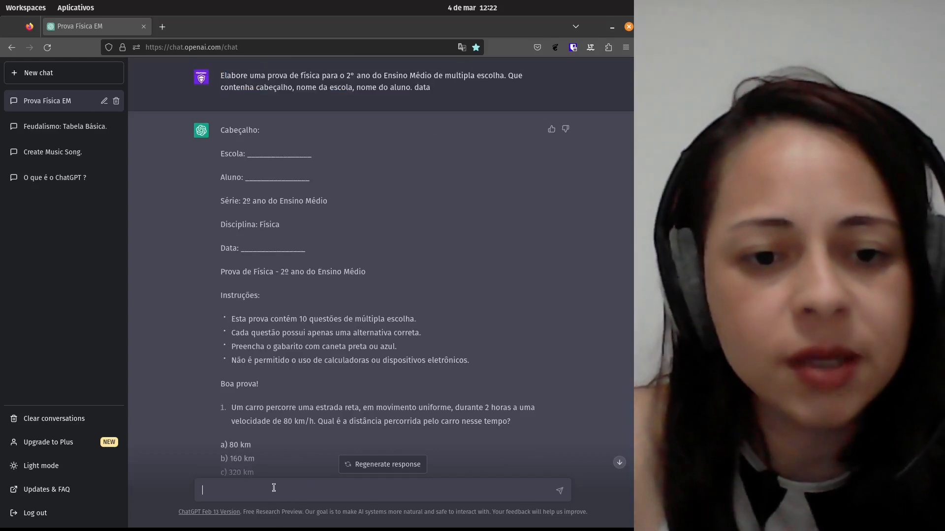
{"action": "type", "text": "labore uma prova de física para o 2° ano do Ensino Médio de multipla escolha. Que contenha cabeçalho, nome da escola, nome do aluno. data"}
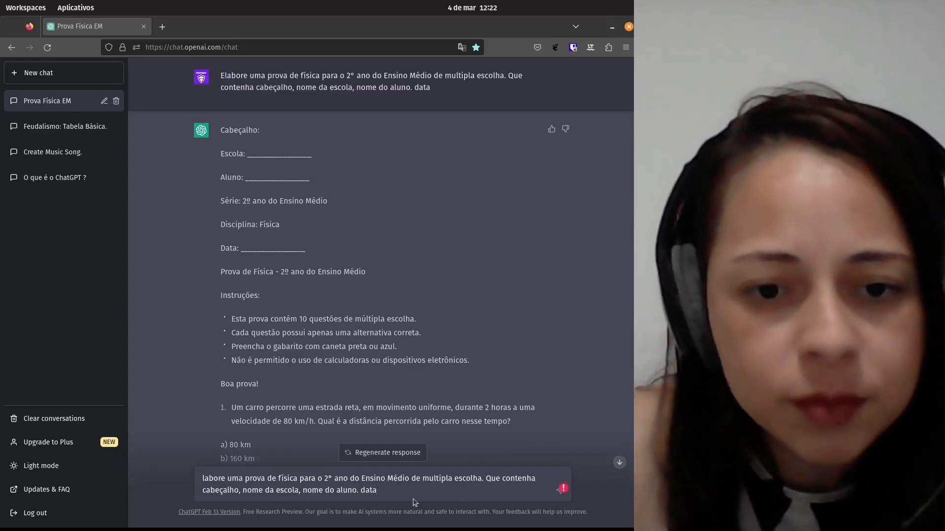
{"action": "type", "text": "com"}
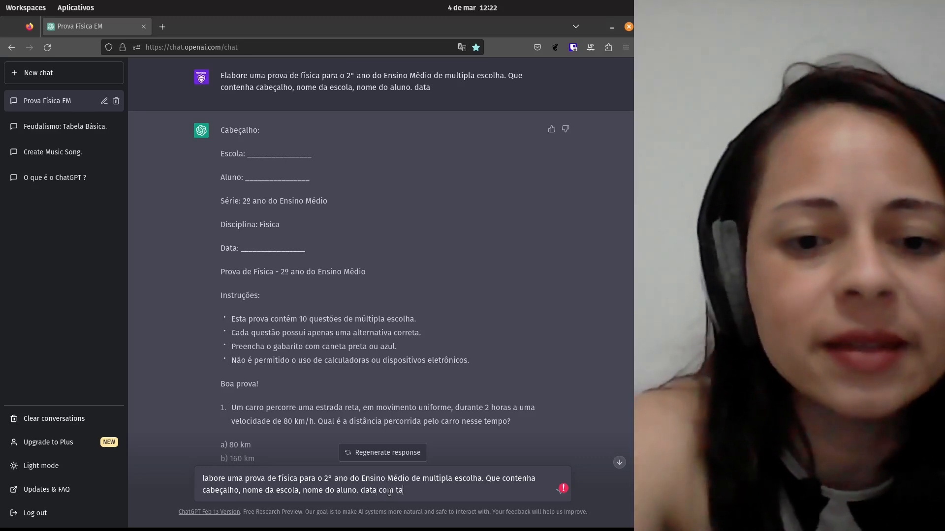
{"action": "type", "text": " ta"}
{"action": "key", "text": "BackSpace"}
{"action": "key", "text": "BackSpace"}
{"action": "key", "text": "BackSpace"}
{"action": "key", "text": "BackSpace"}
{"action": "key", "text": "BackSpace"}
{"action": "key", "text": "BackSpace"}
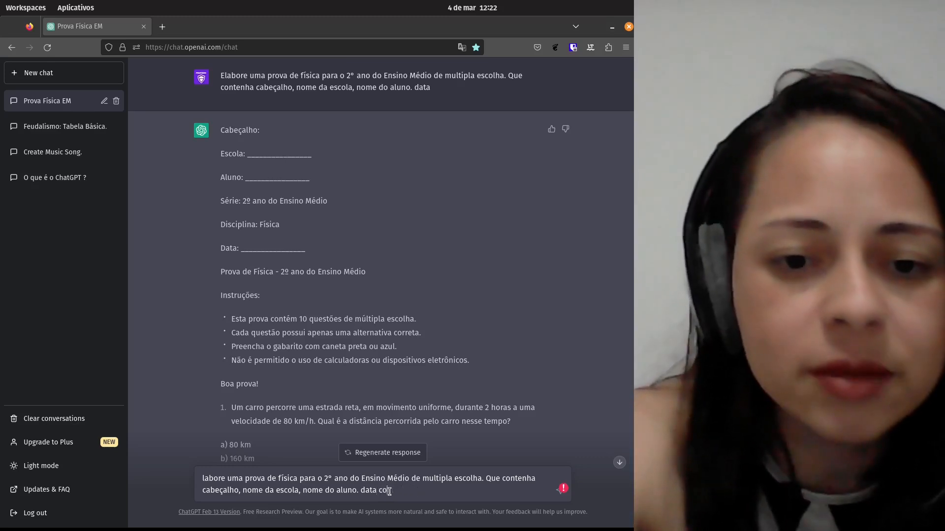
- Add "estilo tabela" to the end of the copied exam prompt and send it
{"action": "type", "text": "estilo tab"}
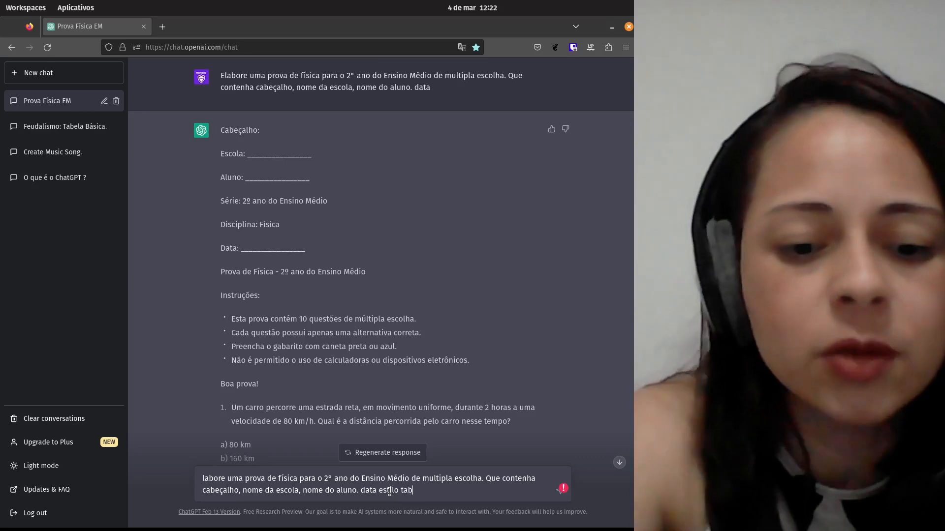
{"action": "key", "text": "Return"}
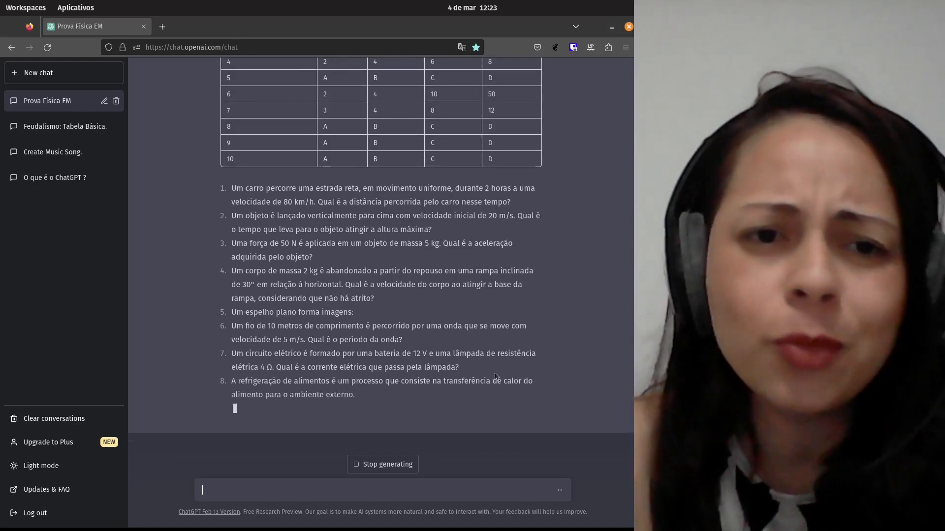
- Compare the table-style physics exam with the first version, examining the header boxes, the answer table and the question list
{"action": "scroll", "coordinate": [536, 309], "scroll_direction": "up", "scroll_amount": 15}
{"action": "scroll", "coordinate": [534, 293], "scroll_direction": "up", "scroll_amount": 15}
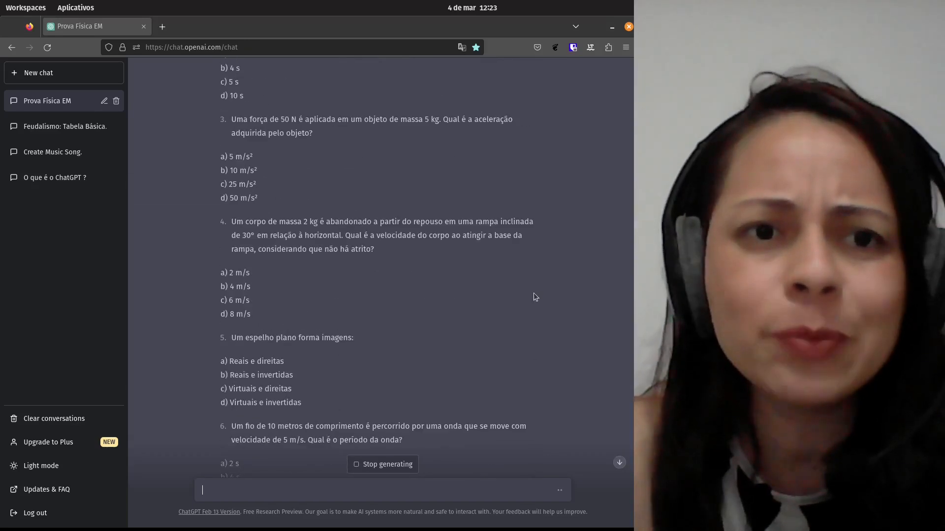
{"action": "scroll", "coordinate": [436, 266], "scroll_direction": "down", "scroll_amount": 20}
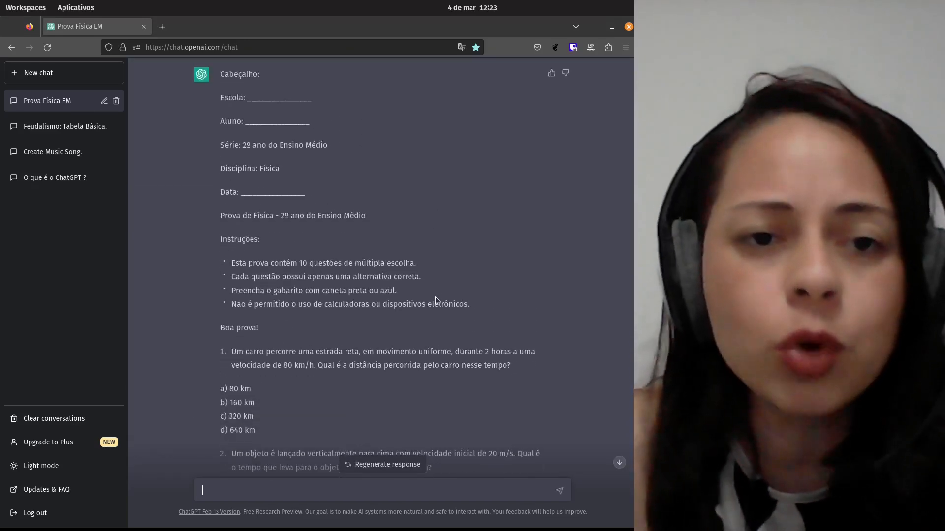
{"action": "scroll", "coordinate": [502, 367], "scroll_direction": "down", "scroll_amount": 10}
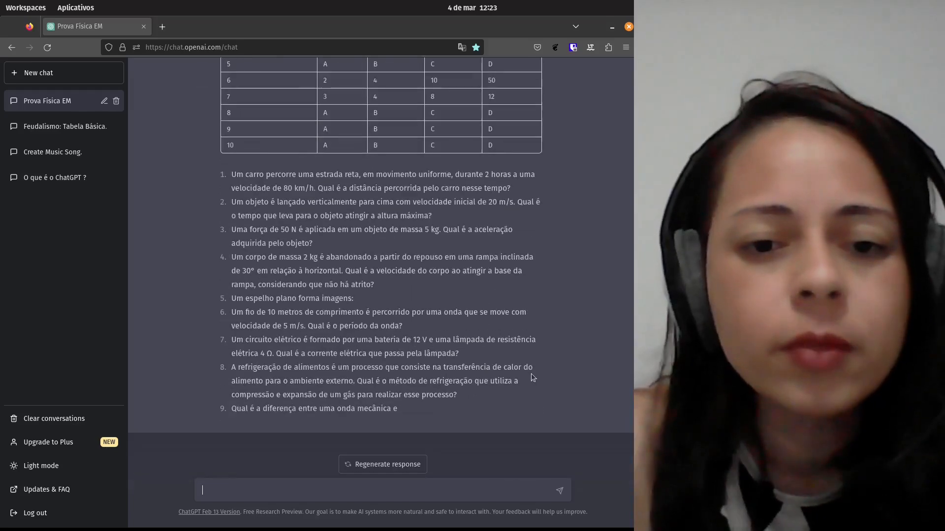
{"action": "scroll", "coordinate": [531, 363], "scroll_direction": "up", "scroll_amount": 15}
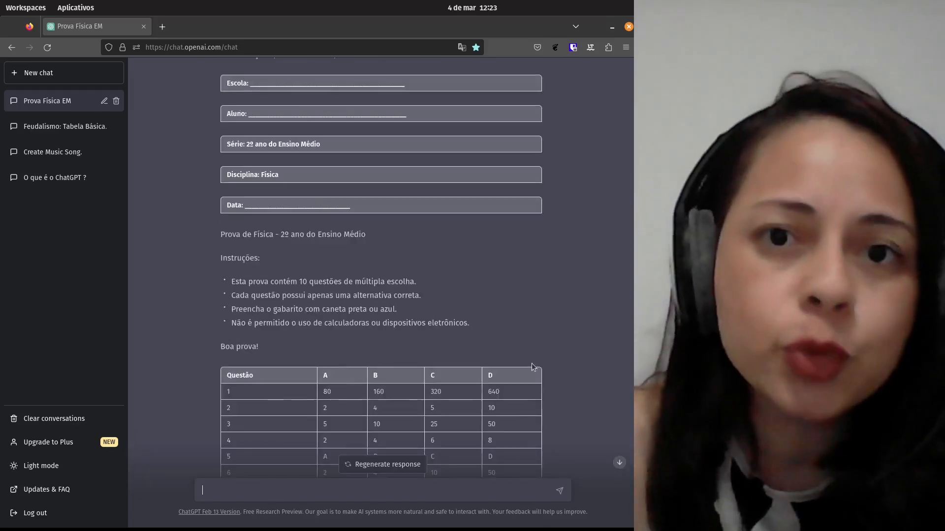
{"action": "scroll", "coordinate": [533, 359], "scroll_direction": "down", "scroll_amount": 5}
{"action": "scroll", "coordinate": [535, 363], "scroll_direction": "down", "scroll_amount": 10}
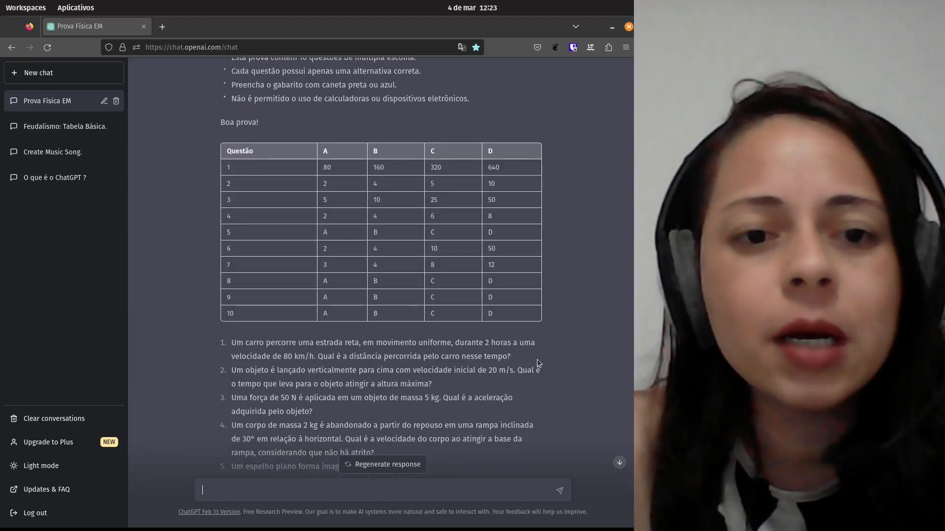
{"action": "scroll", "coordinate": [544, 345], "scroll_direction": "up", "scroll_amount": 15}
{"action": "scroll", "coordinate": [544, 339], "scroll_direction": "up", "scroll_amount": 12}
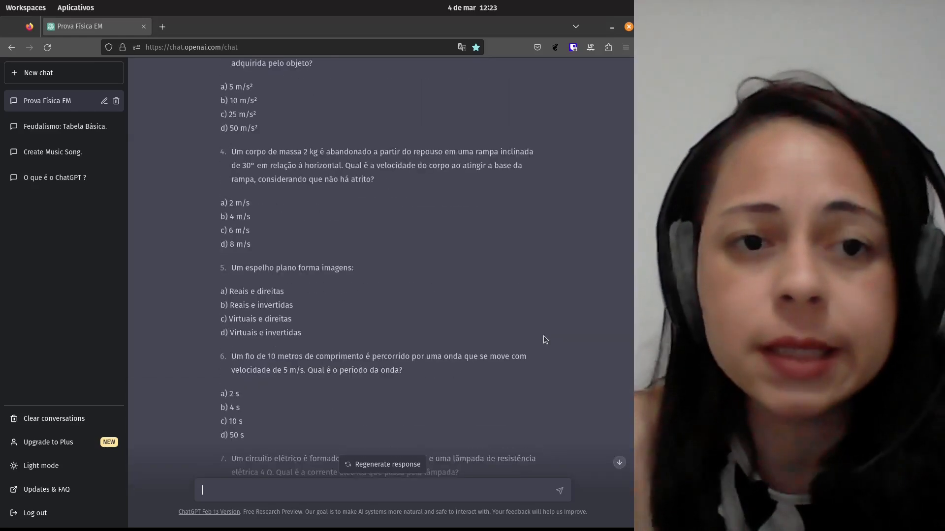
{"action": "scroll", "coordinate": [543, 322], "scroll_direction": "up", "scroll_amount": 5}
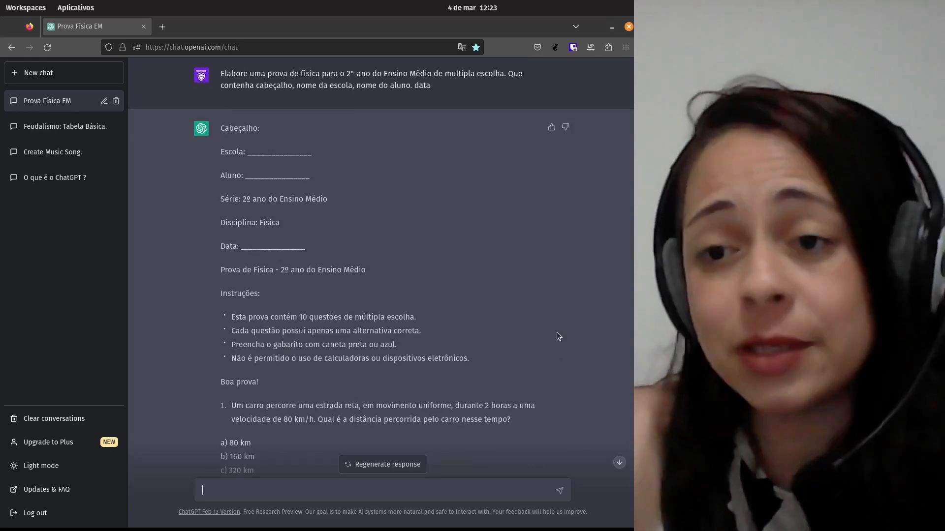
{"action": "scroll", "coordinate": [541, 333], "scroll_direction": "down", "scroll_amount": 20}
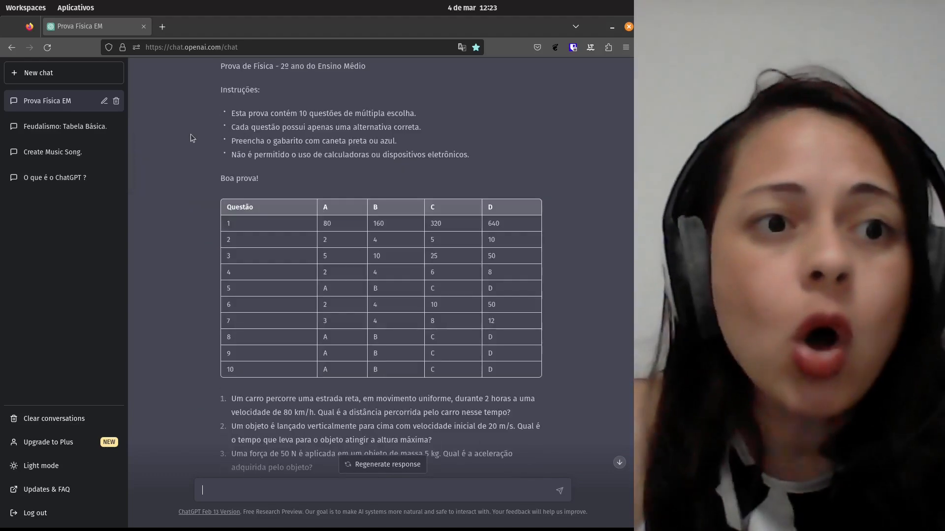
{"action": "scroll", "coordinate": [207, 151], "scroll_direction": "down", "scroll_amount": 5}
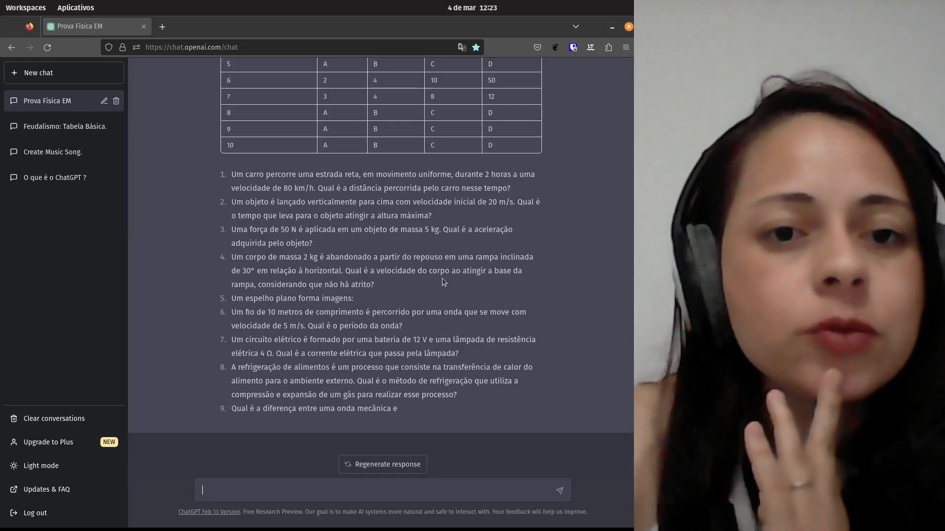
{"action": "scroll", "coordinate": [442, 279], "scroll_direction": "up", "scroll_amount": 10}
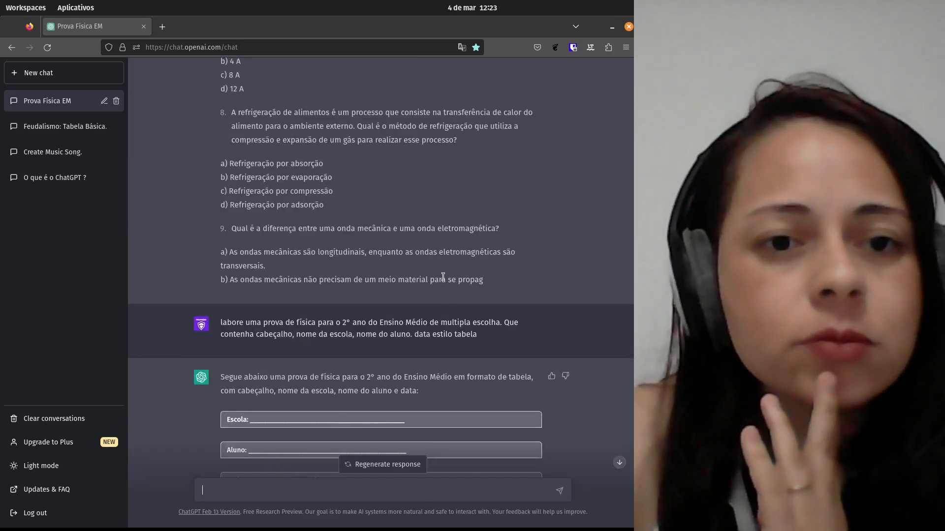
- Start a new chat and ask "Quais as principais cidades da Etiopia"
{"action": "left_click", "coordinate": [74, 73]}
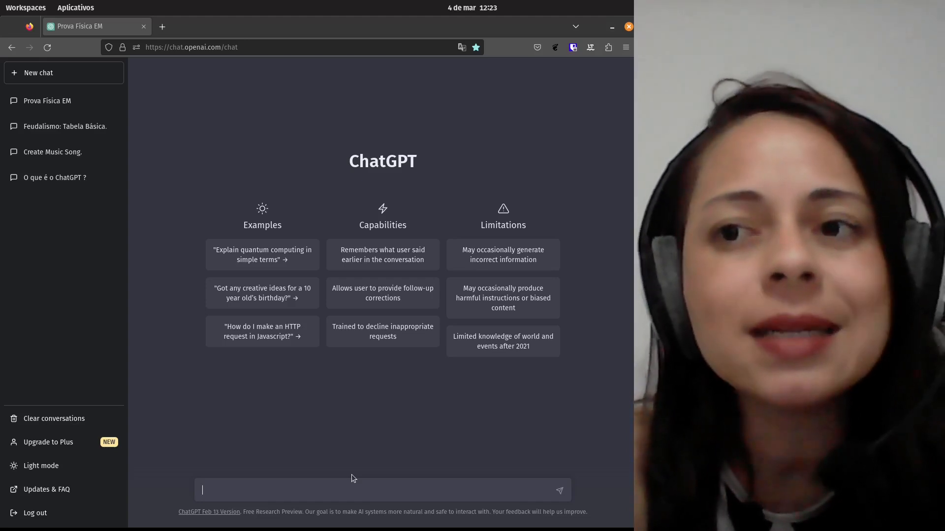
{"action": "type", "text": "Q"}
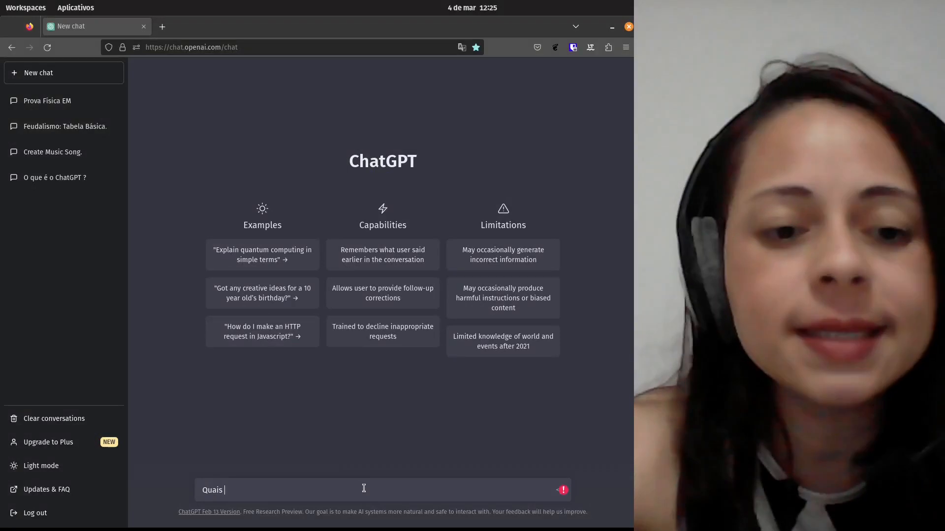
{"action": "type", "text": "as principais cidades da Etiopia"}
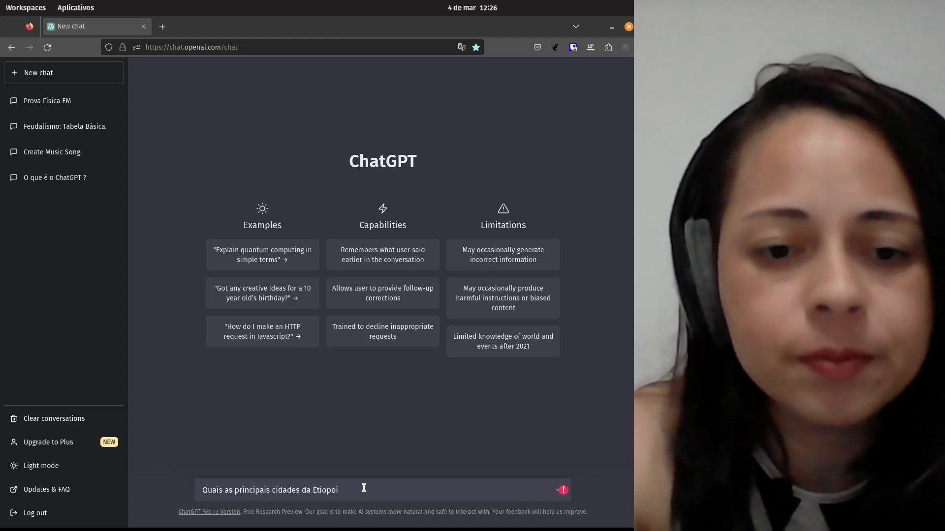
{"action": "key", "text": "Return"}
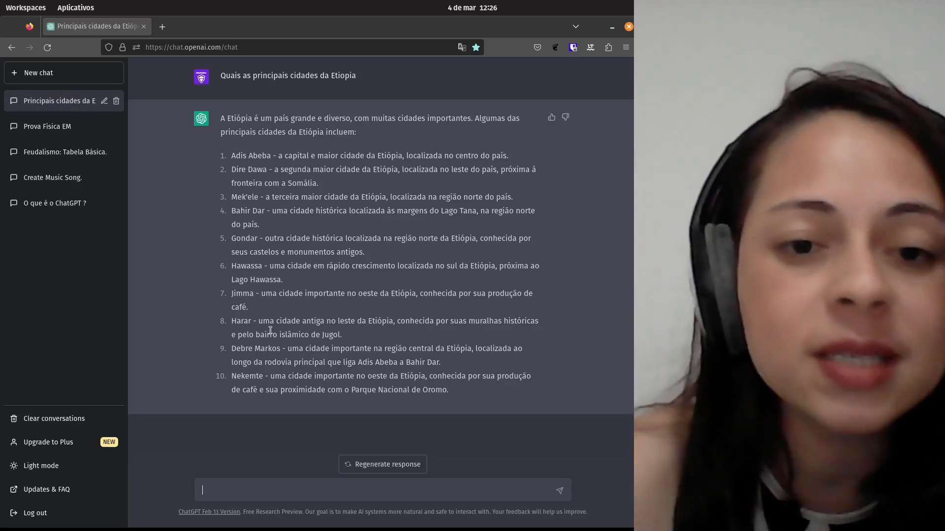
- Copy the city name "Harar" from the list of Ethiopian cities into a new message
{"action": "left_click_drag", "start_coordinate": [257, 320], "coordinate": [231, 321]}
{"action": "left_click", "coordinate": [421, 326]}
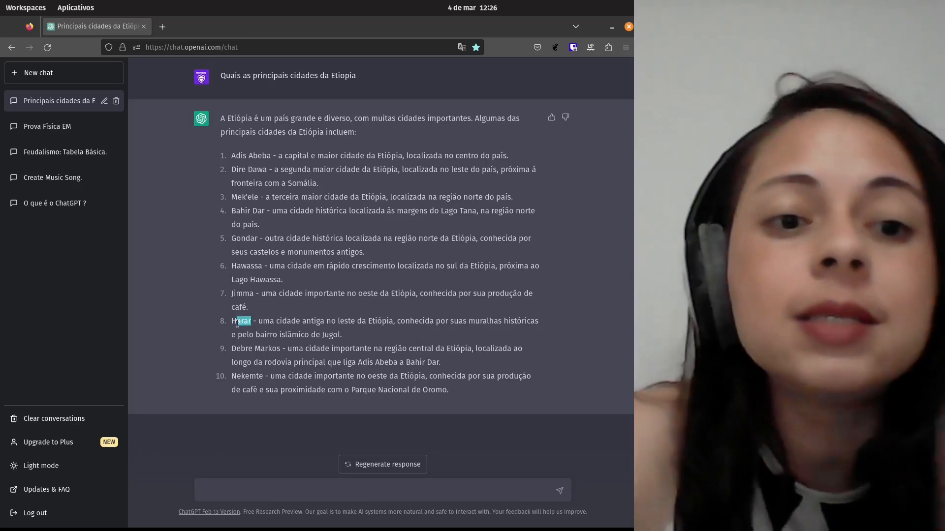
{"action": "left_click", "coordinate": [261, 485]}
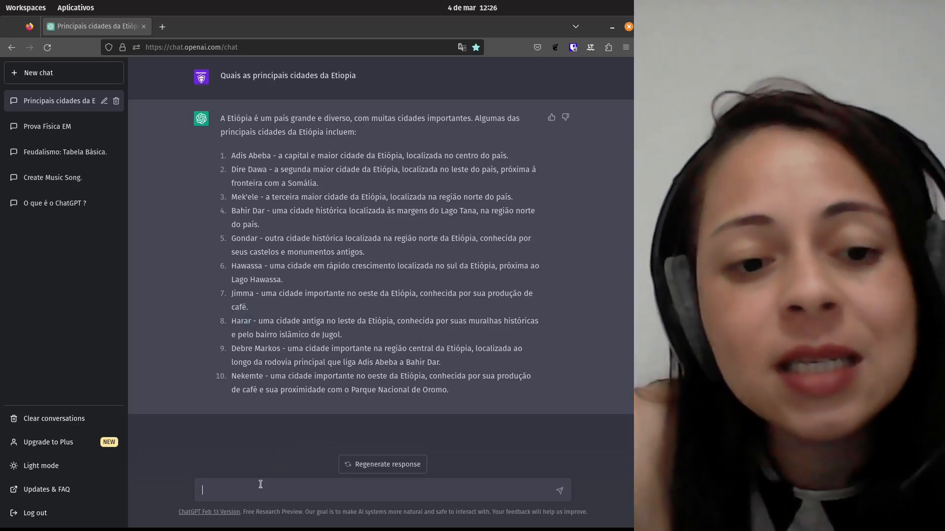
{"action": "type", "text": "Qu"}
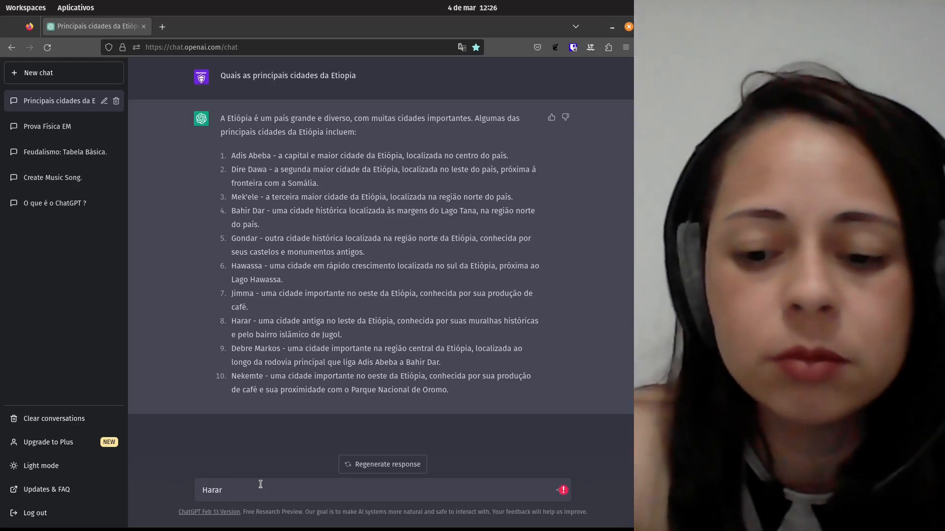
- Complete the message around the pasted city name as "Sobre a area ecnômica de Harar" and send it
{"action": "key", "text": "Home"}
{"action": "type", "text": "Sobre a"}
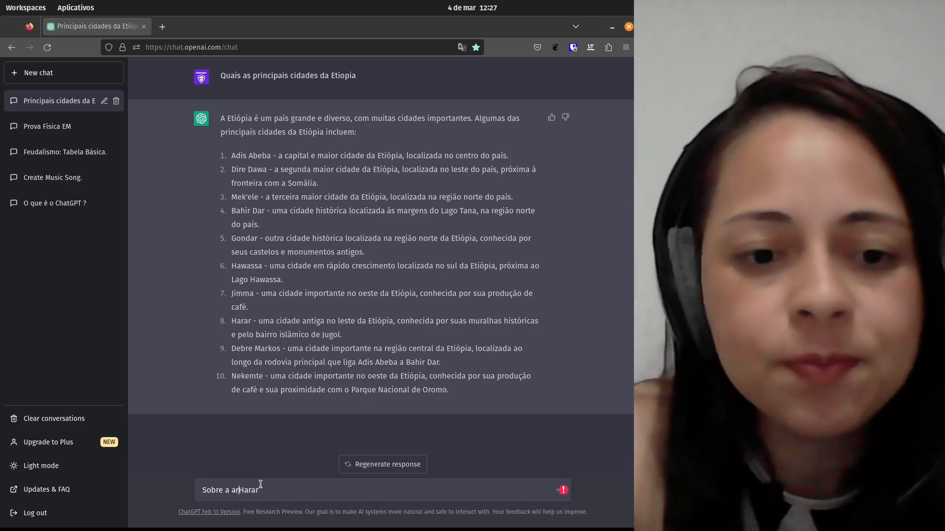
{"action": "type", "text": " area eco"}
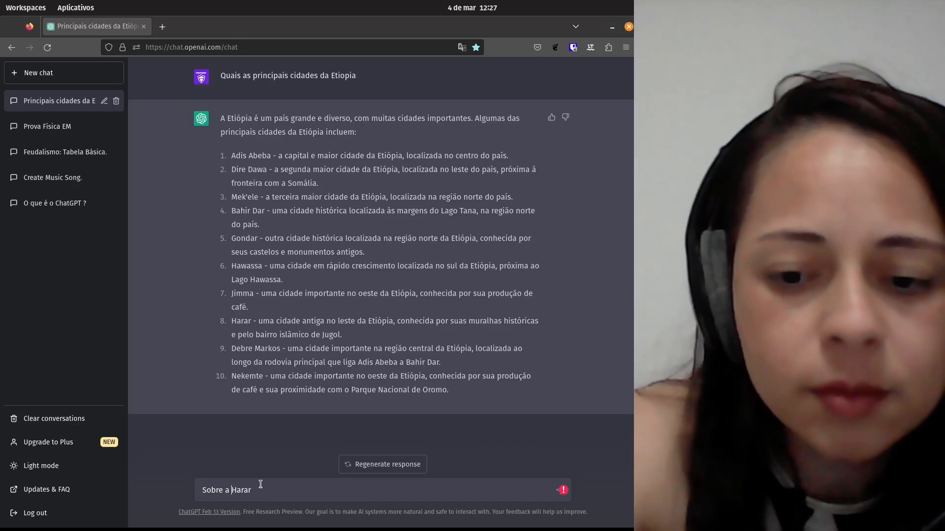
{"action": "type", "text": "n"}
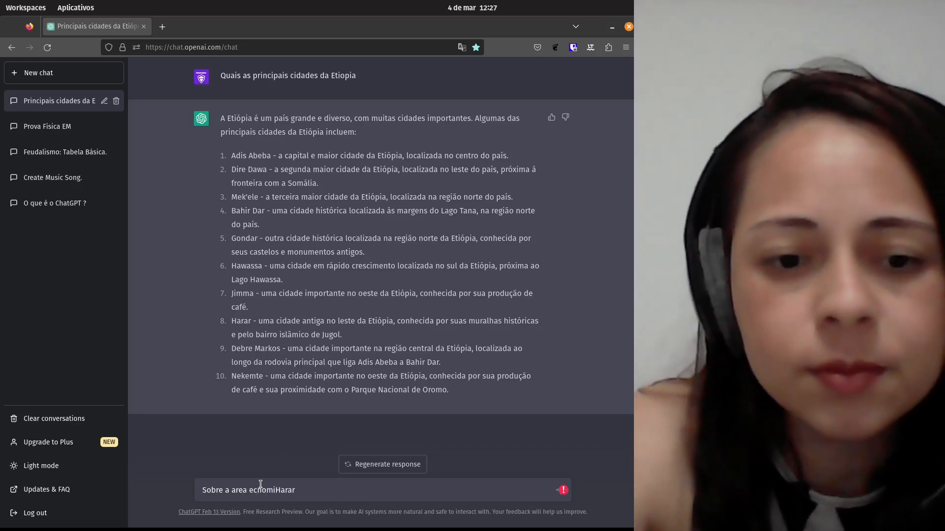
{"action": "type", "text": "ôm"}
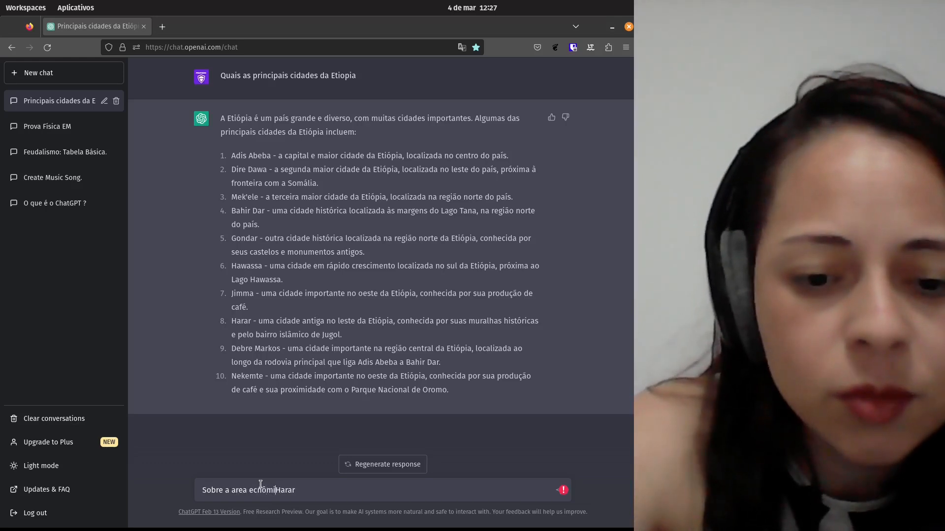
{"action": "type", "text": "ica de"}
{"action": "key", "text": "Return"}
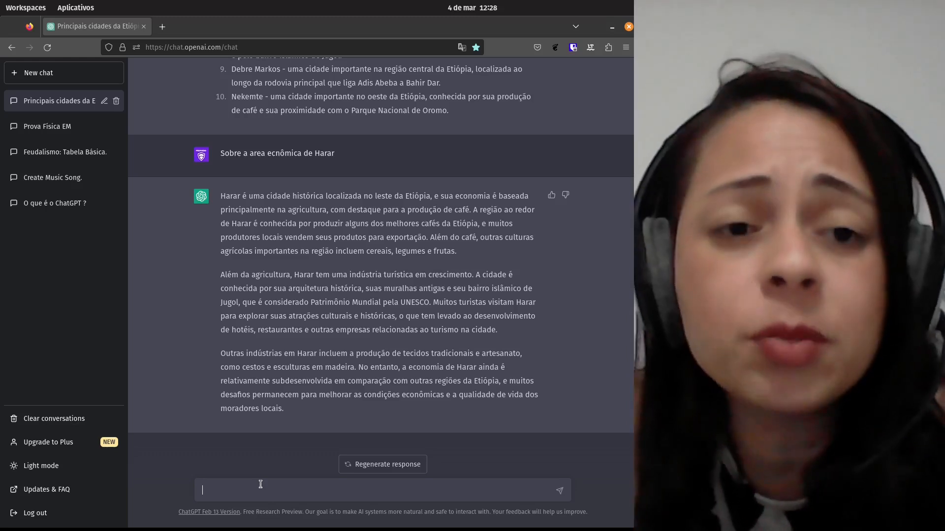
- Review the conversation from the question about Ethiopia's main cities through the follow-up answer on Harar's economy
{"action": "scroll", "coordinate": [273, 405], "scroll_direction": "up", "scroll_amount": 5}
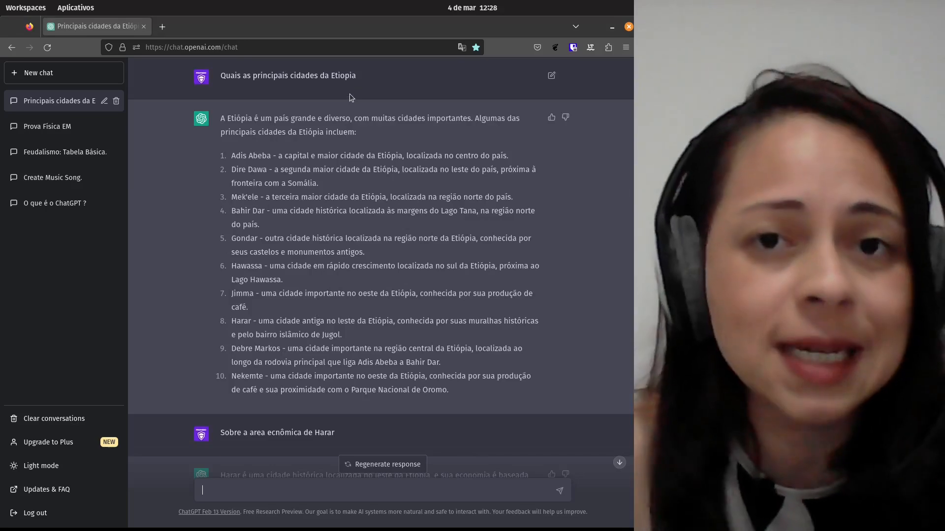
{"action": "scroll", "coordinate": [394, 197], "scroll_direction": "down", "scroll_amount": 4}
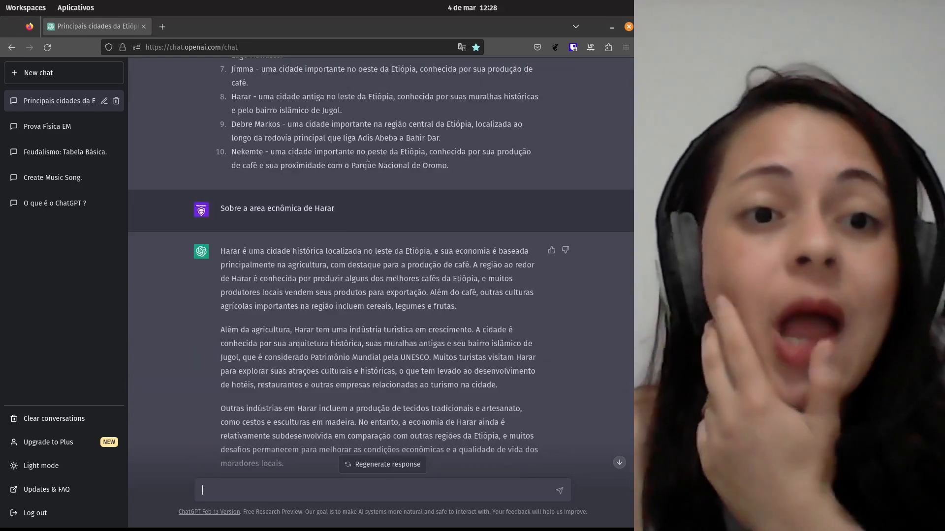
{"action": "scroll", "coordinate": [353, 207], "scroll_direction": "up", "scroll_amount": 4}
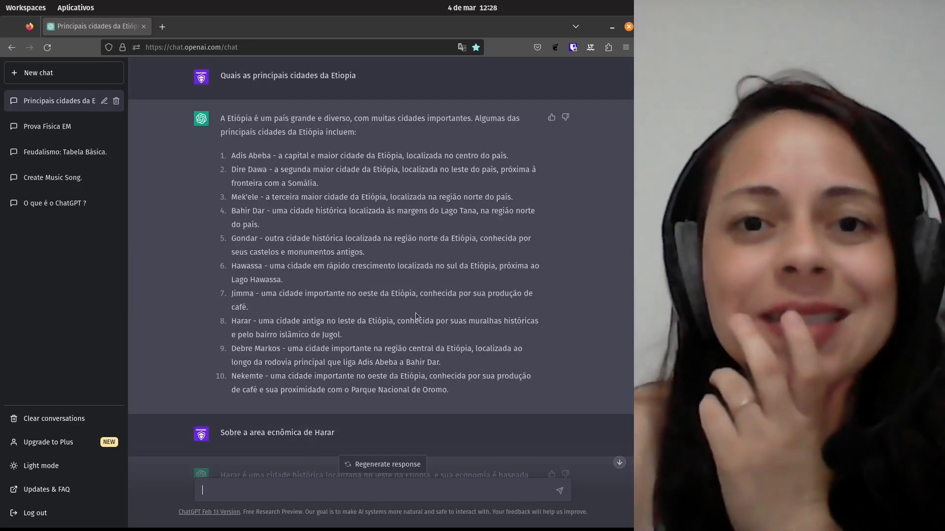
{"action": "scroll", "coordinate": [464, 290], "scroll_direction": "down", "scroll_amount": 4}
{"action": "scroll", "coordinate": [458, 245], "scroll_direction": "down", "scroll_amount": 1}
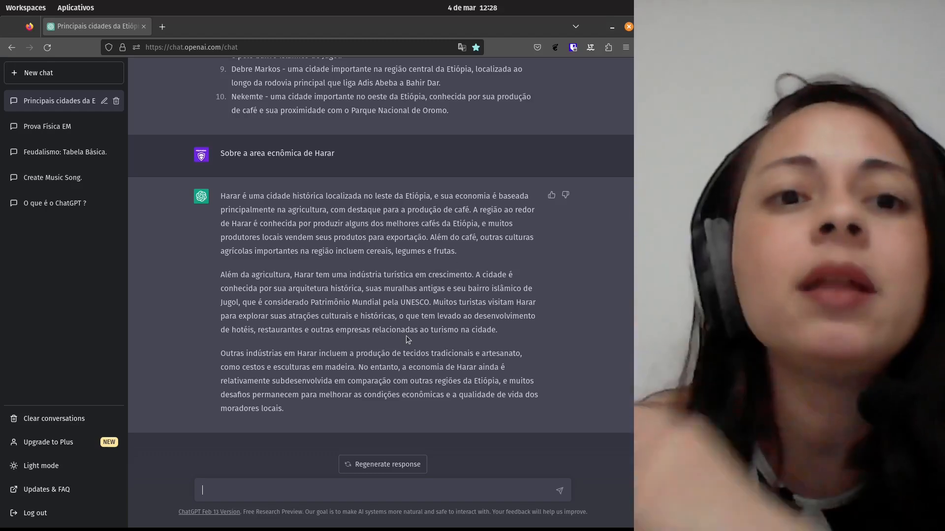
- Highlight "Mek'ele", "Bahir Dar" and "Lago Tana" in turn in the list of Ethiopian cities
{"action": "scroll", "coordinate": [406, 335], "scroll_direction": "up", "scroll_amount": 5}
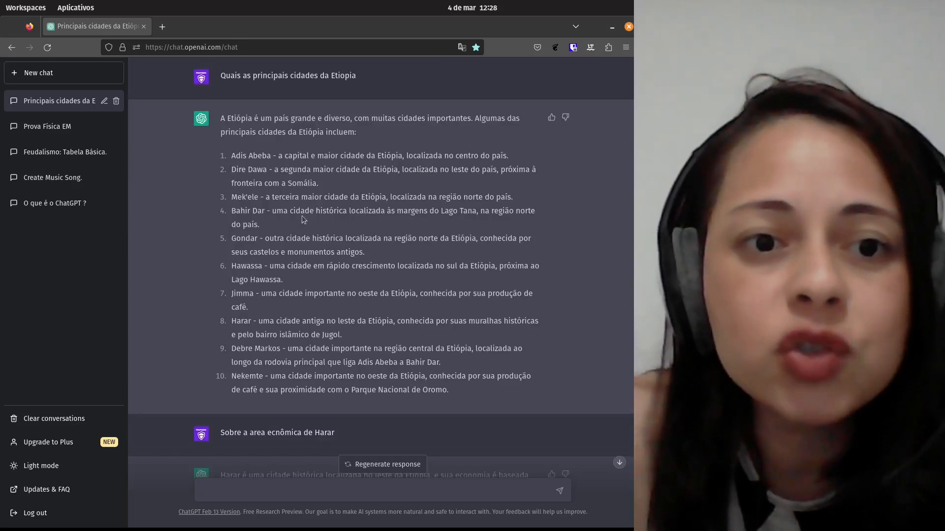
{"action": "left_click_drag", "start_coordinate": [264, 198], "coordinate": [233, 199]}
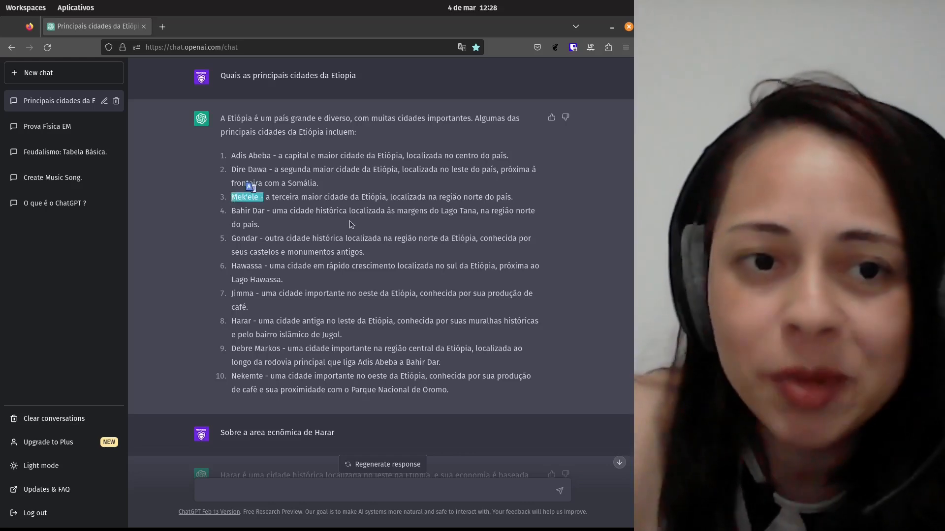
{"action": "left_click", "coordinate": [402, 212]}
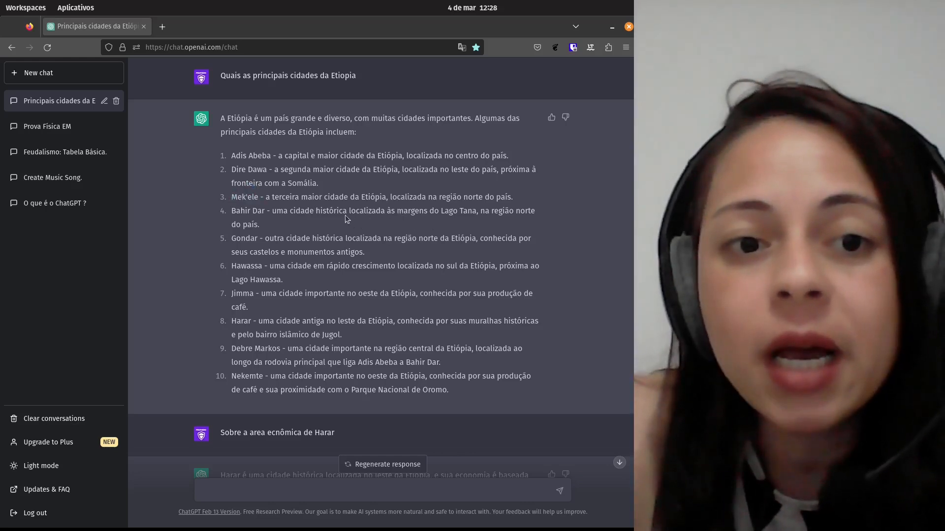
{"action": "left_click_drag", "start_coordinate": [271, 210], "coordinate": [235, 210]}
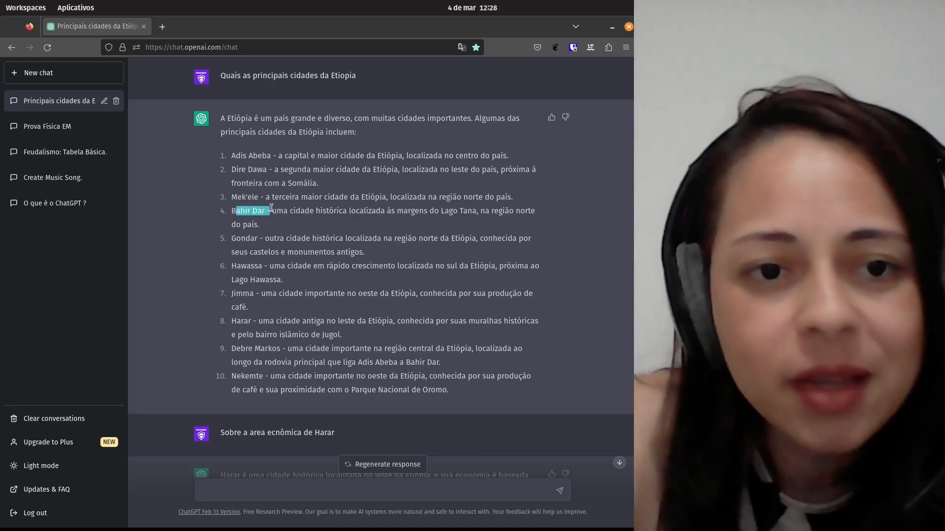
{"action": "left_click", "coordinate": [394, 209]}
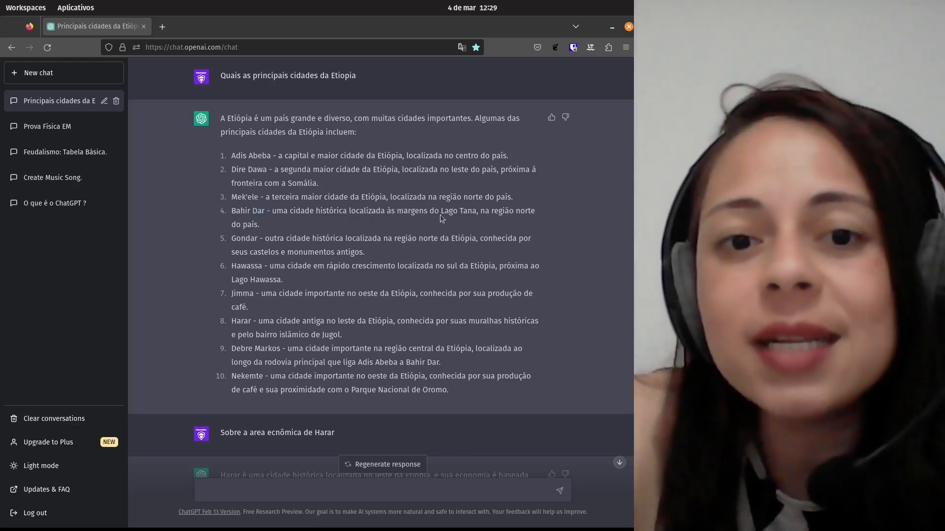
{"action": "left_click_drag", "start_coordinate": [441, 211], "coordinate": [476, 211]}
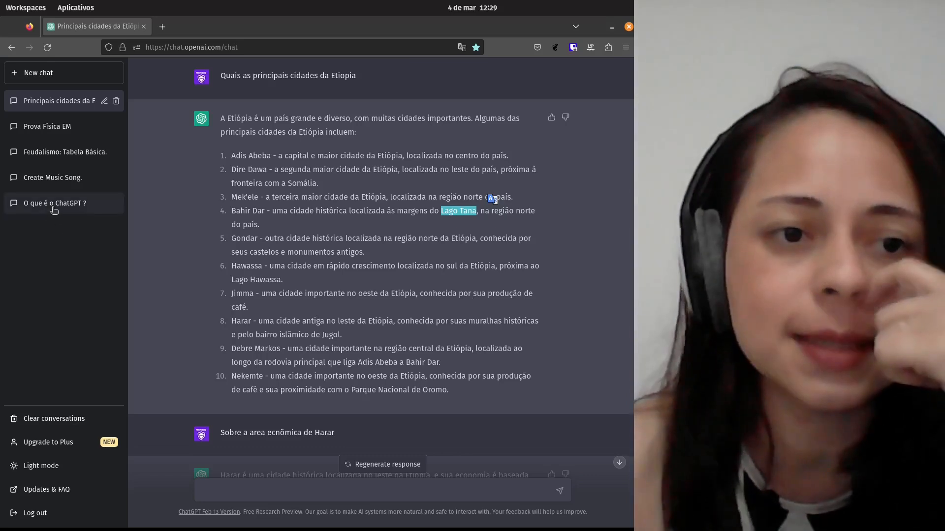
- Open the earlier "Create Music Song." chat to view its environmental song lyrics
{"action": "left_click", "coordinate": [66, 178]}
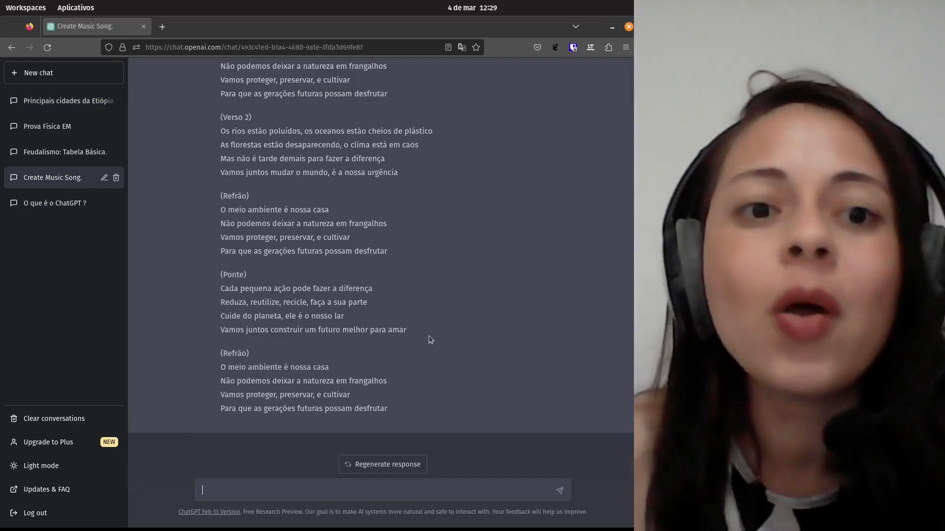